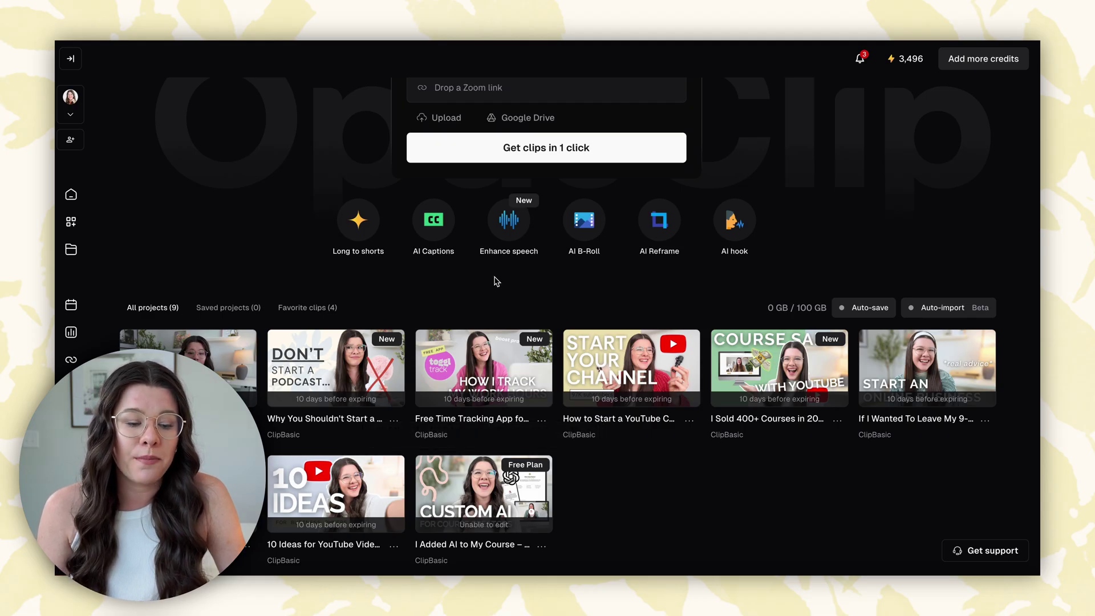
scroll(496, 282, up, 2)
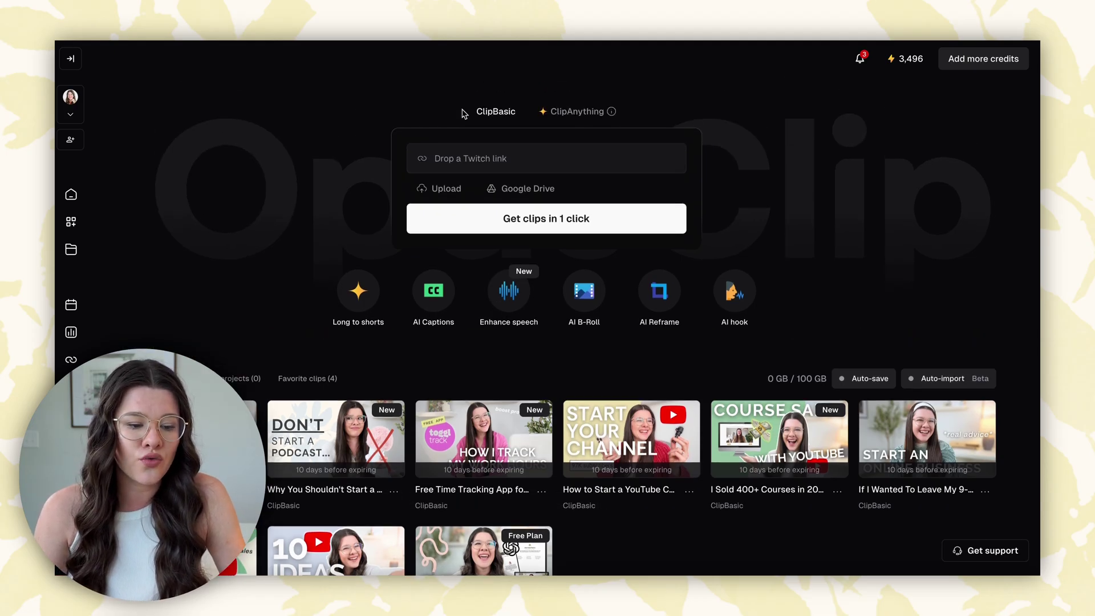
click(463, 158)
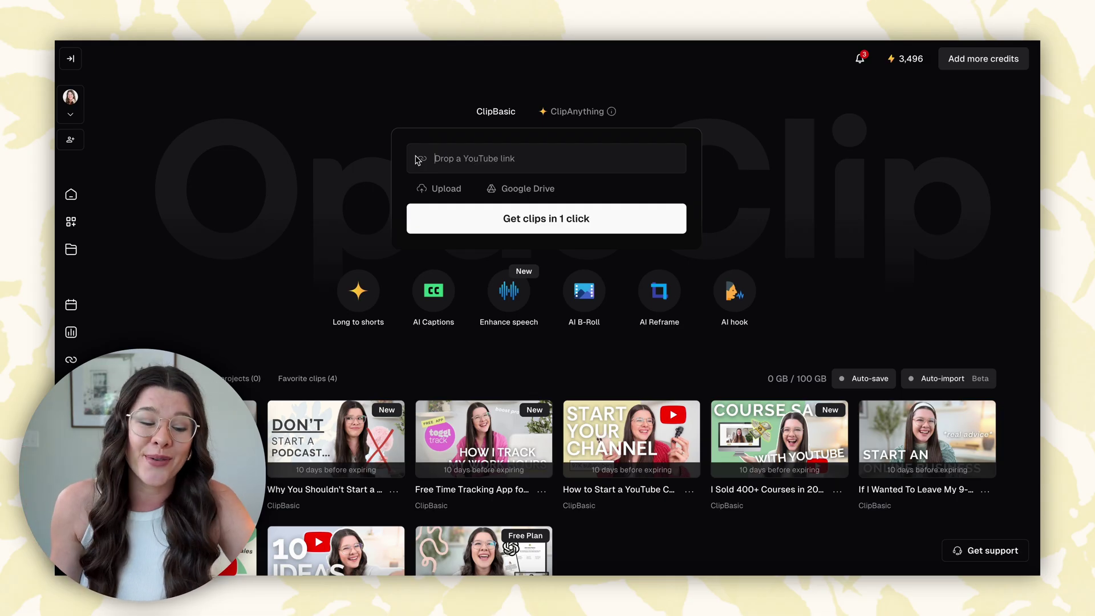
drag(418, 160, 217, 269)
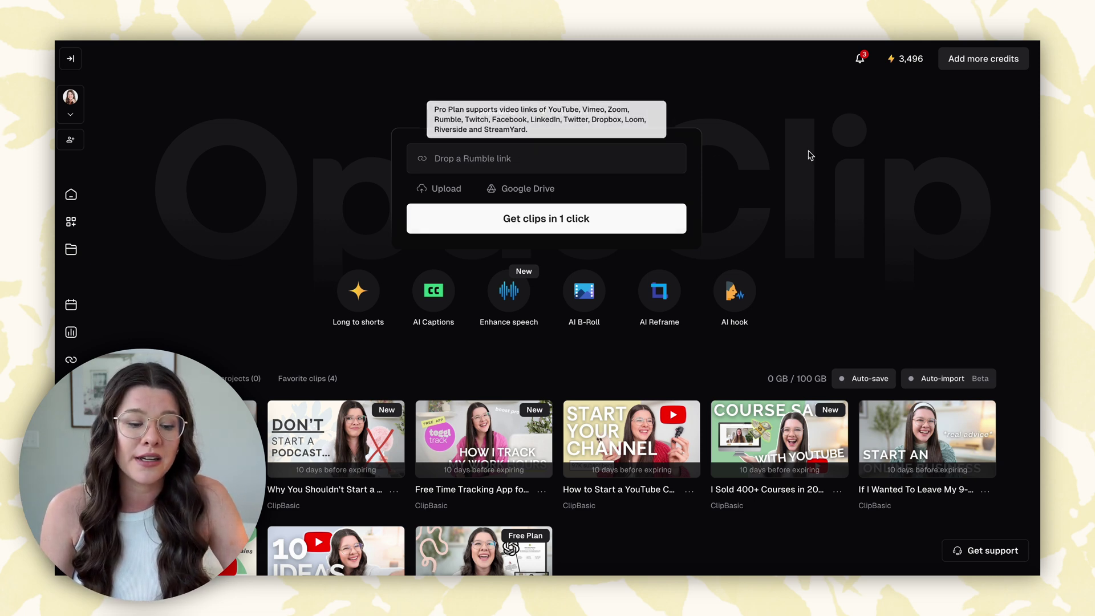
click(463, 158)
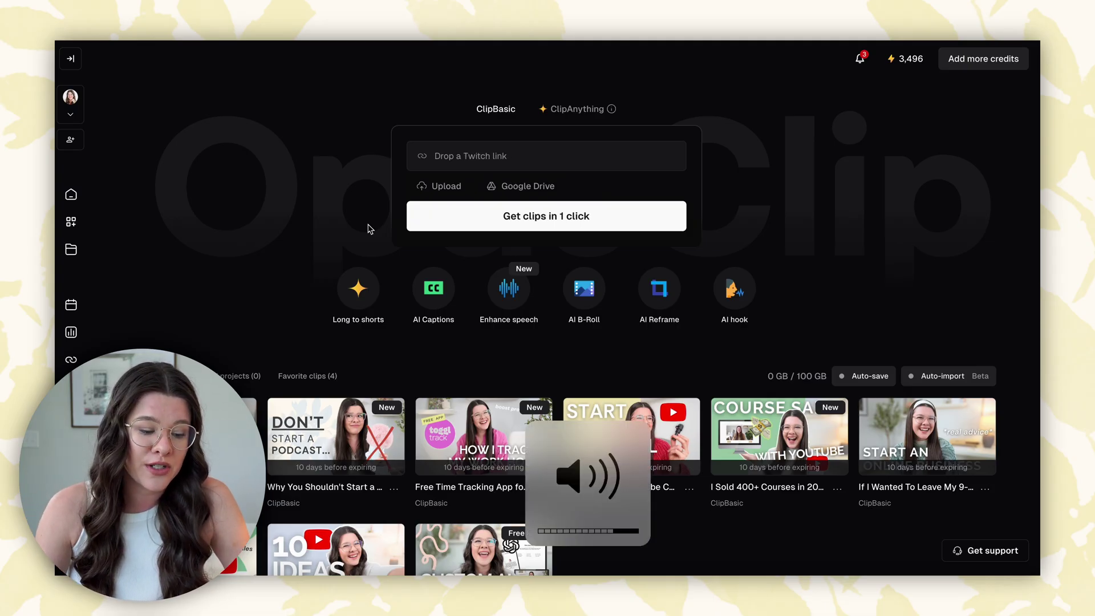
Step: Open the "I Sold 400+ Courses in 20..." project and look through its generated clips
scroll(793, 276, down, 3)
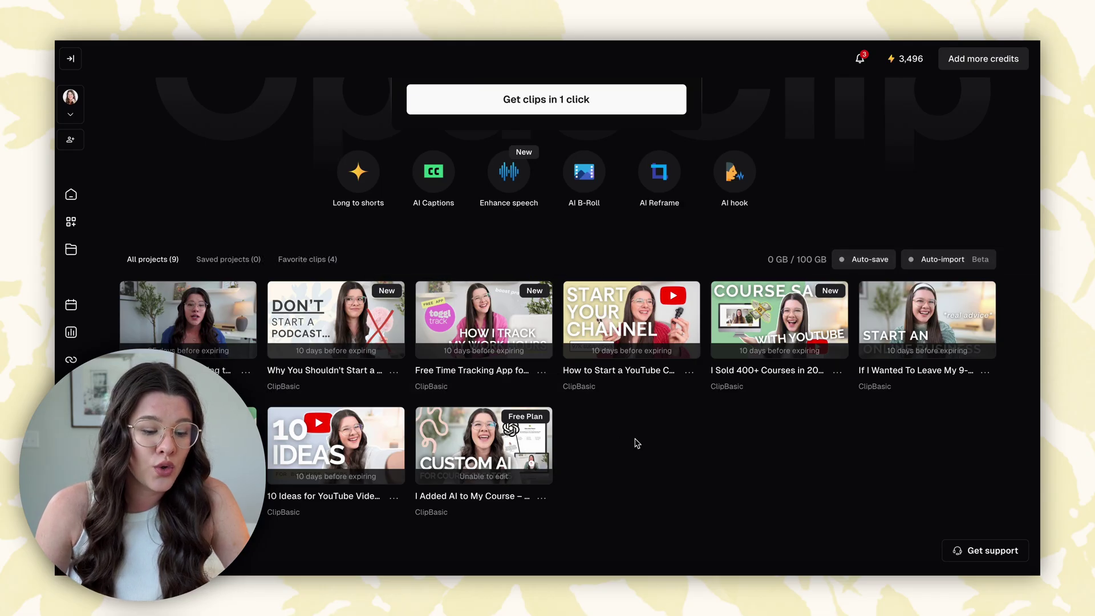
click(758, 318)
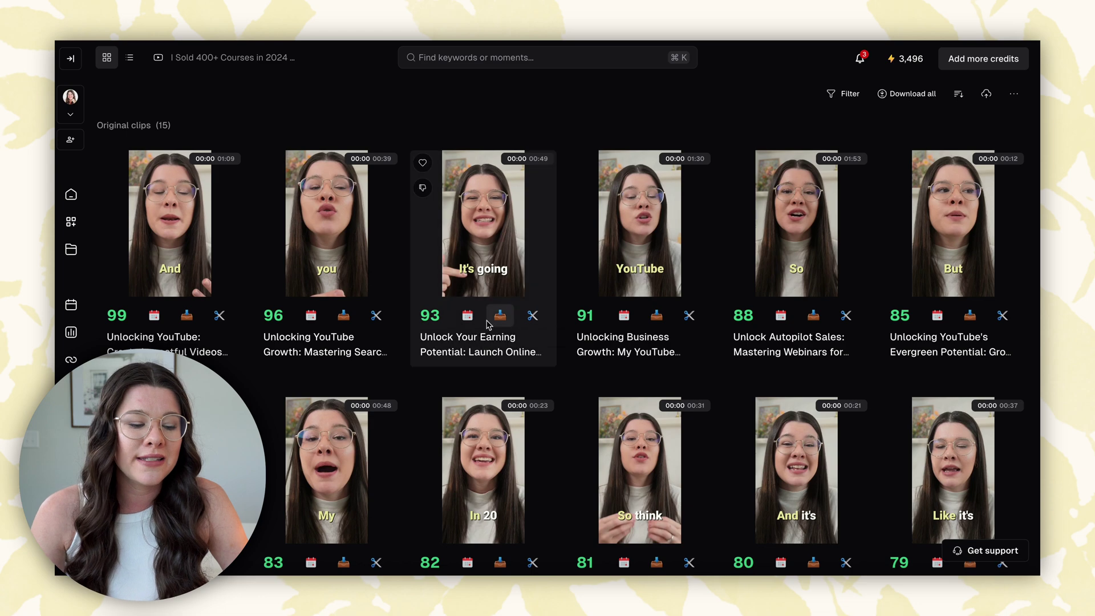
scroll(489, 323, down, 6)
scroll(485, 342, up, 6)
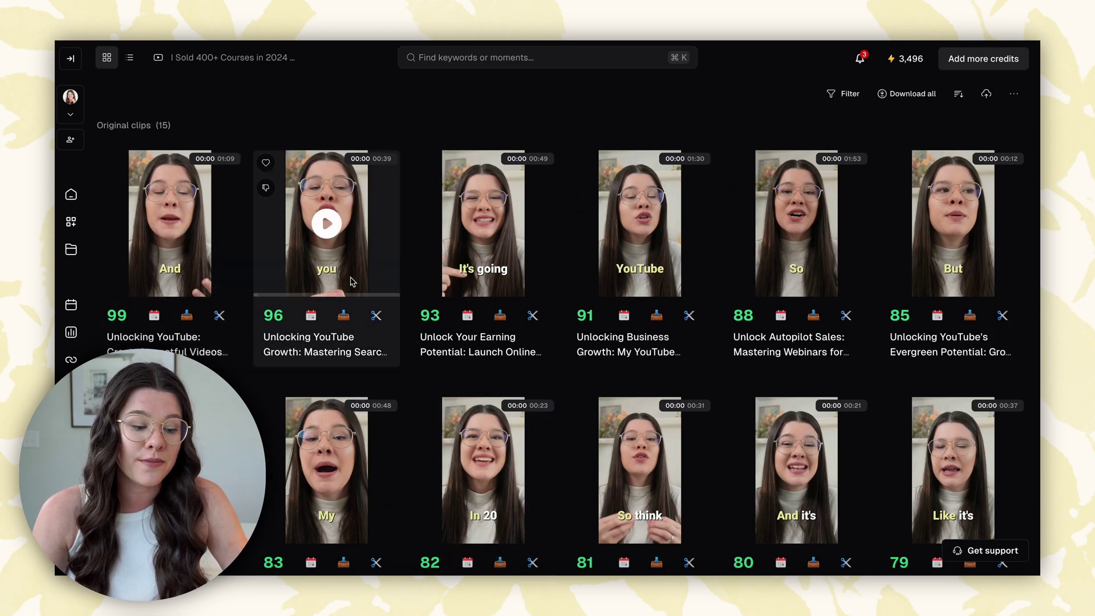
Step: Preview the opening seconds of the clip "Unlocking YouTube: Create Impactful Videos that Sell" and open it for editing
mouse_move(111, 320)
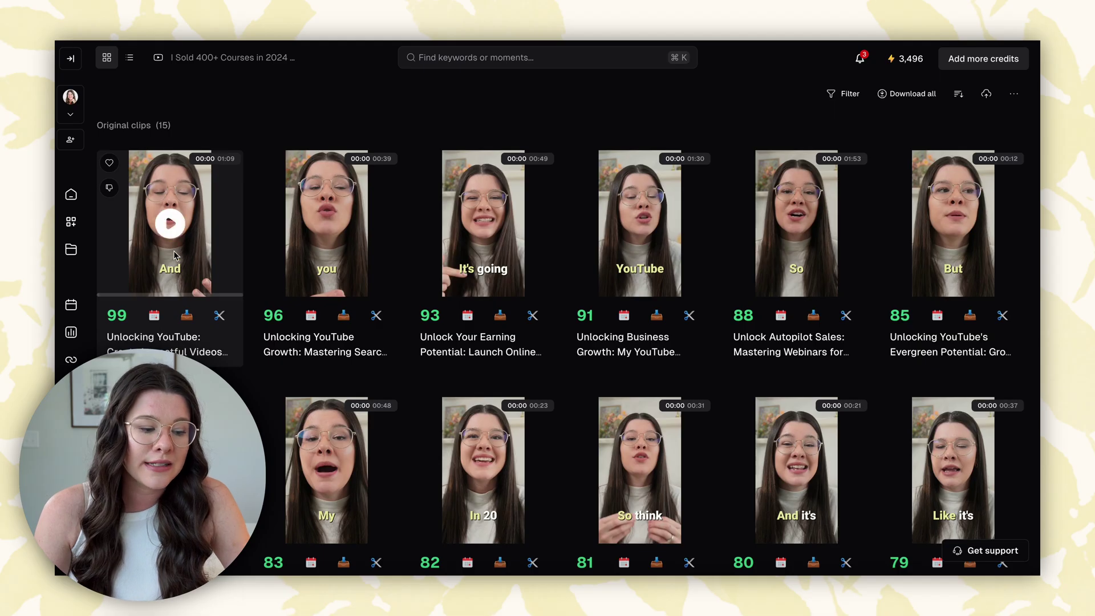
mouse_move(186, 284)
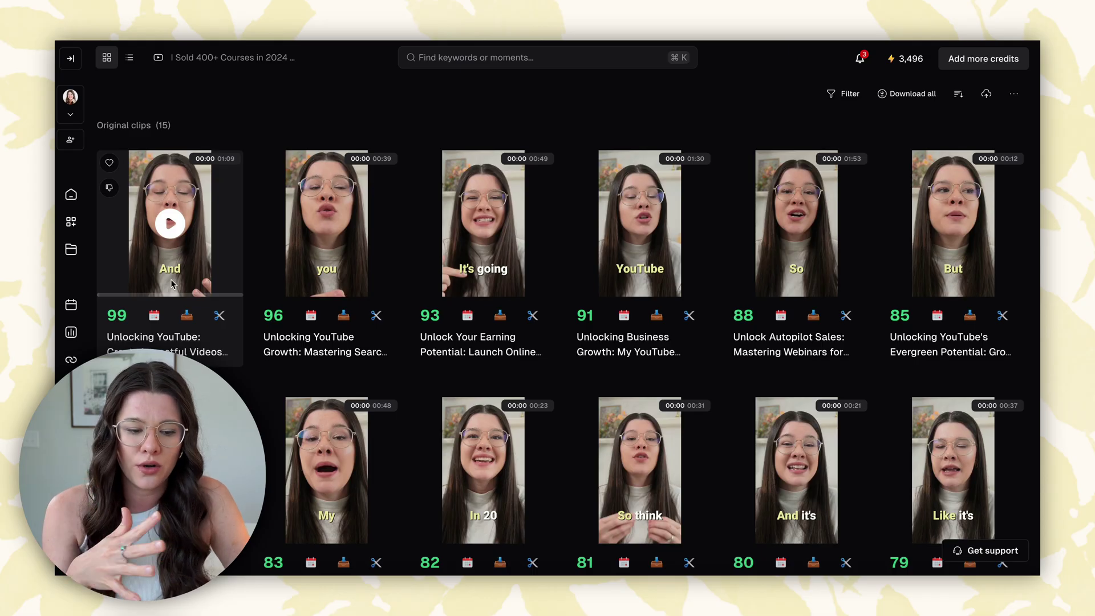
click(181, 178)
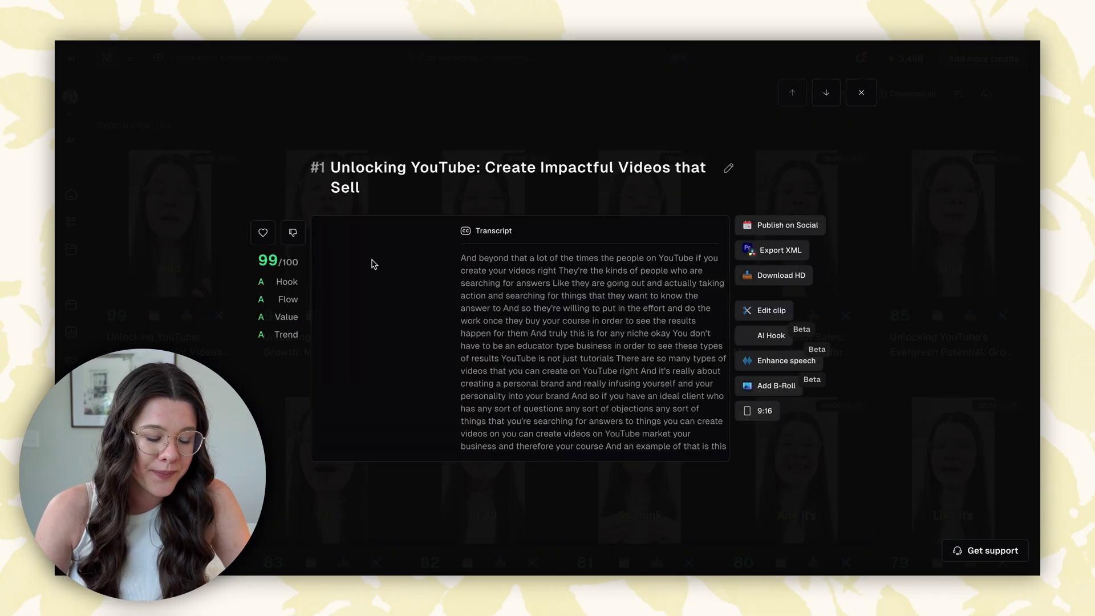
click(381, 339)
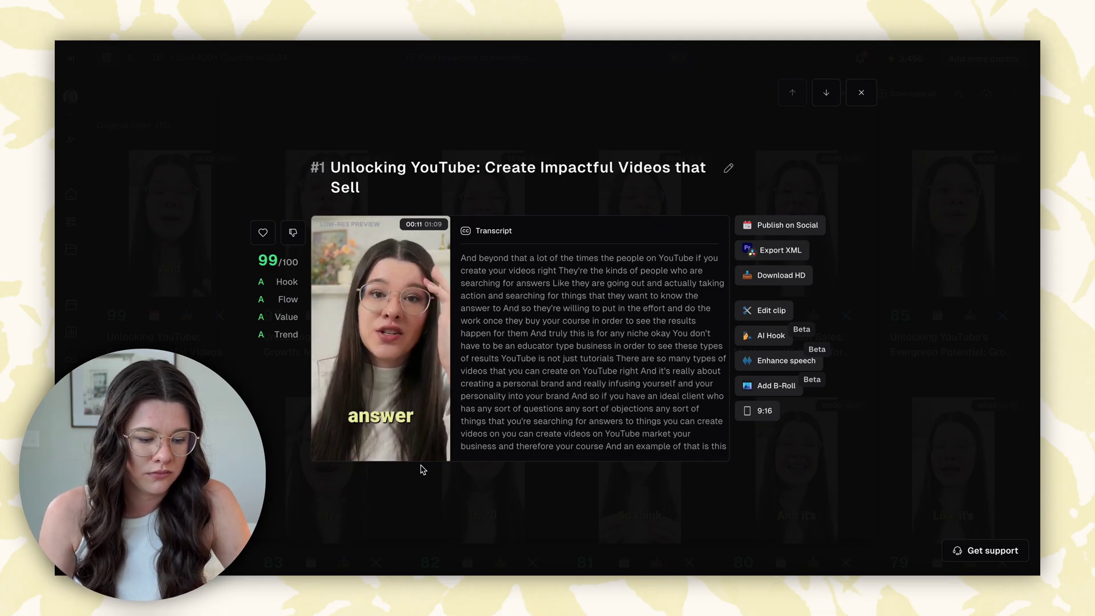
click(378, 339)
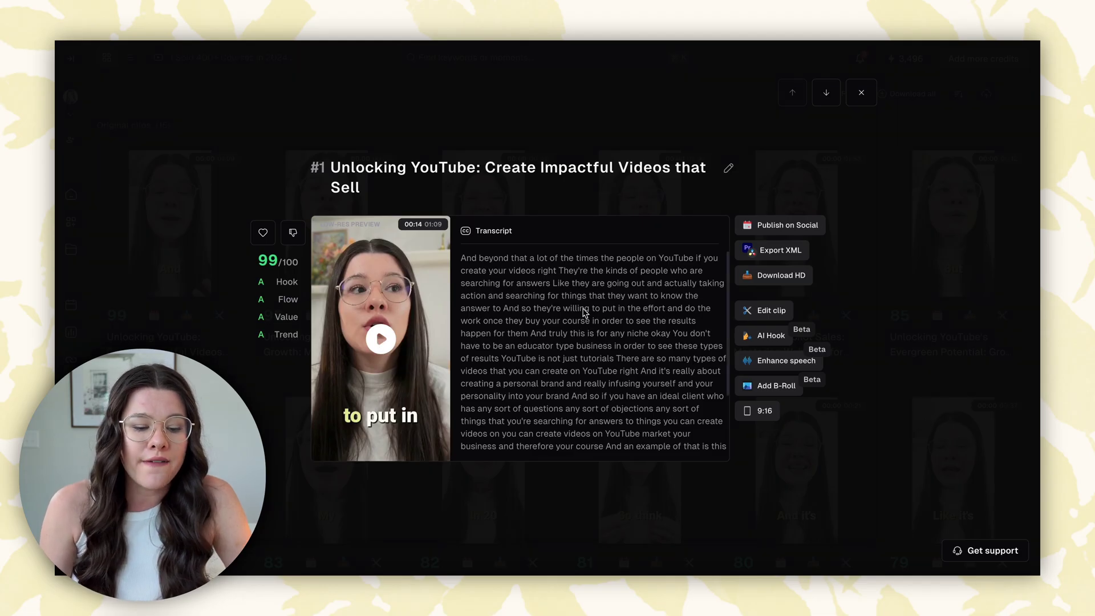
click(765, 311)
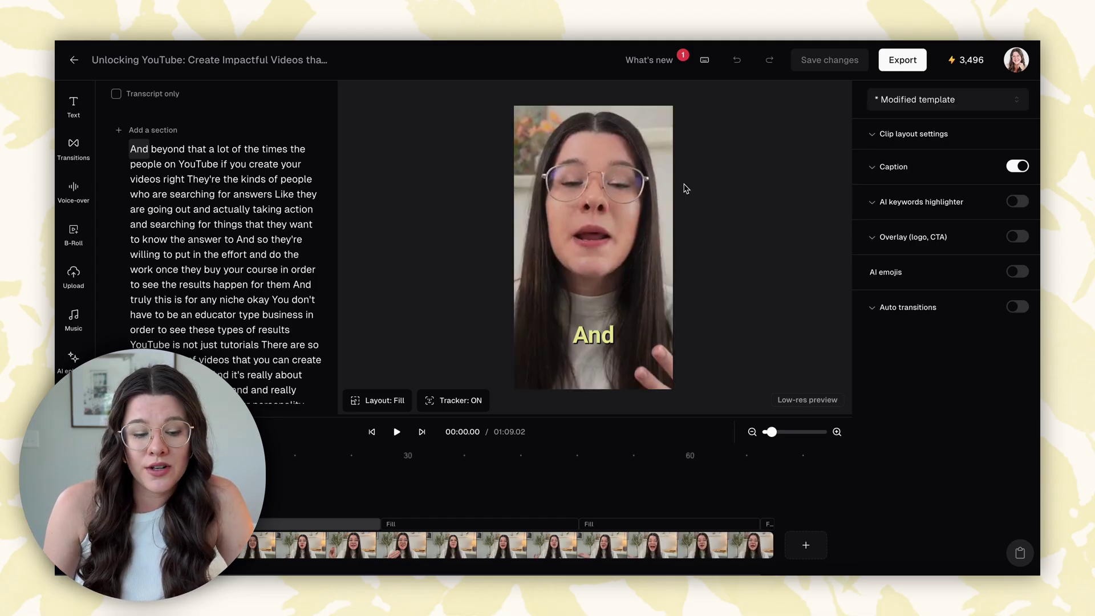
click(630, 178)
click(717, 166)
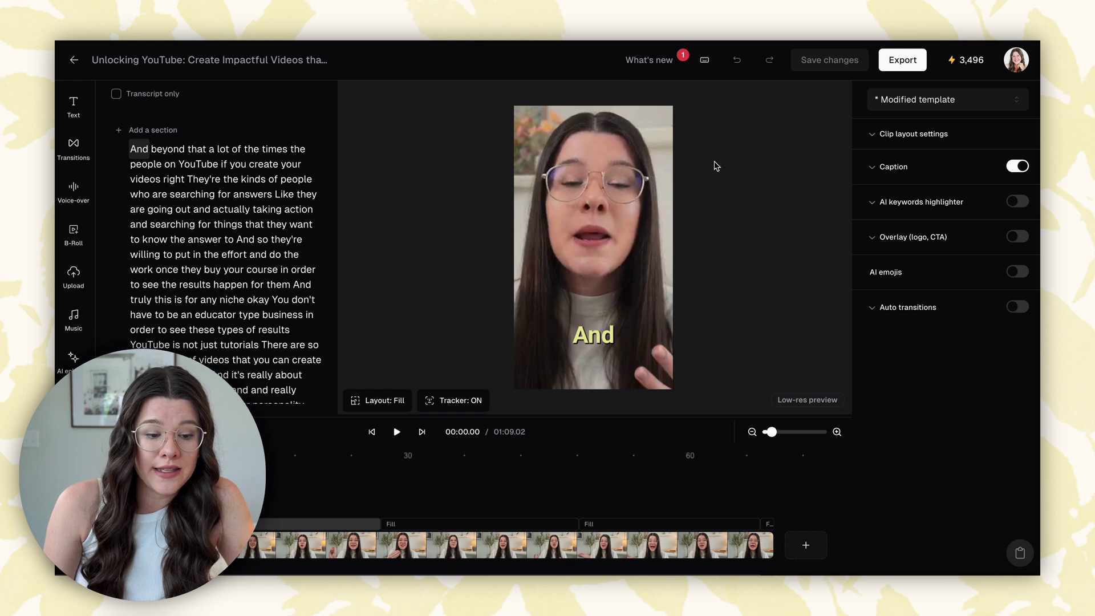
click(613, 158)
click(595, 91)
mouse_move(575, 295)
mouse_down()
mouse_move(542, 307)
mouse_move(575, 302)
mouse_up()
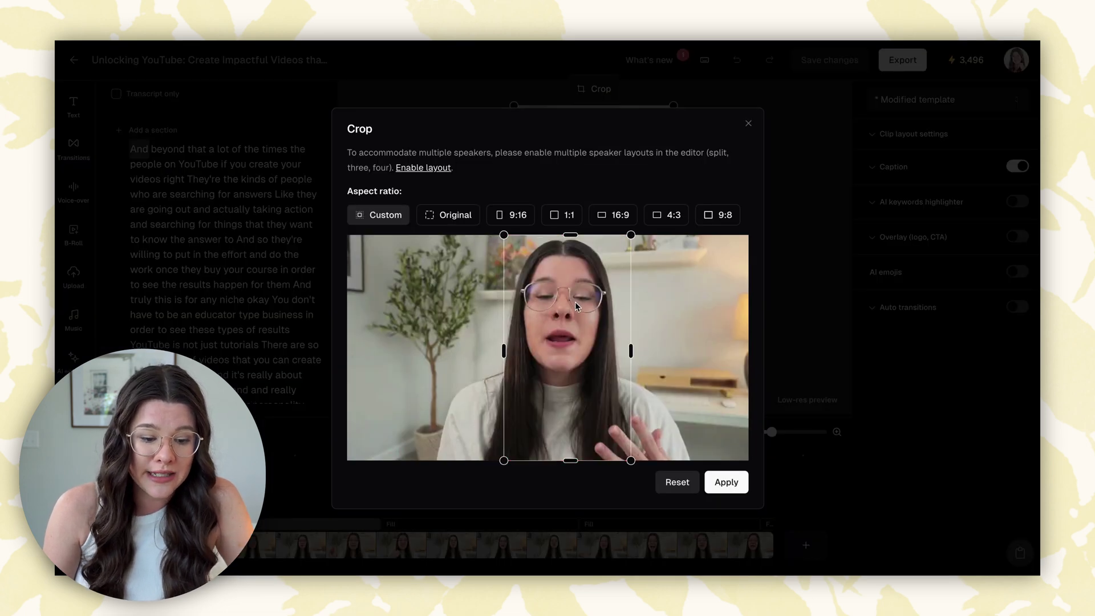
click(748, 124)
Step: Move the caption slightly higher on the clip's video frame and deselect it
mouse_move(614, 340)
mouse_down()
mouse_move(667, 296)
mouse_move(607, 336)
mouse_up()
click(746, 322)
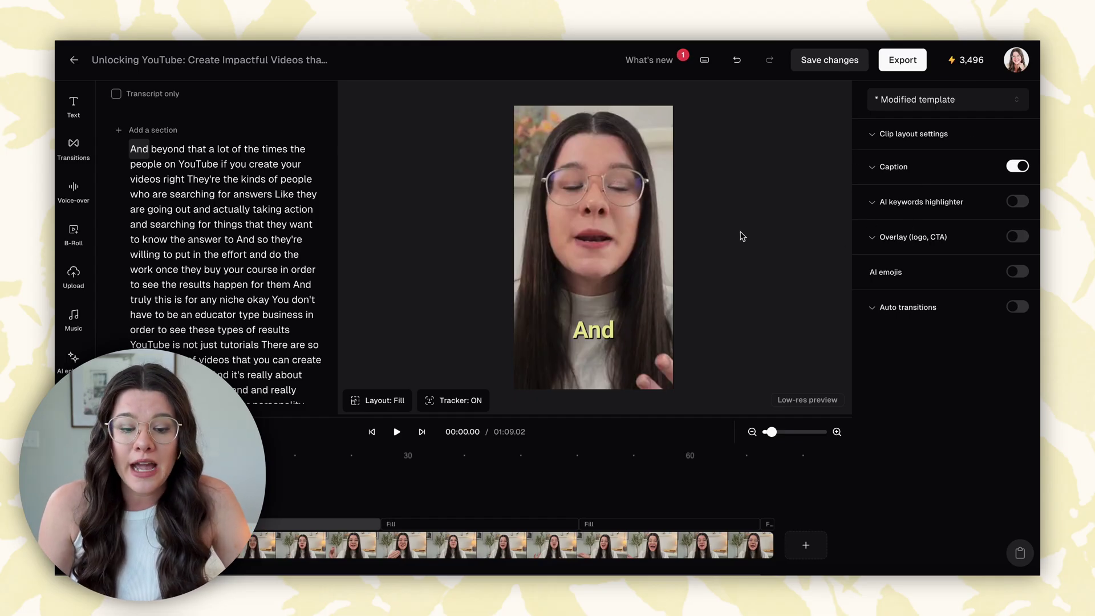
Step: Examine the caption settings, including lines per page, position, animation, word colors, font, case, stroke and shadows
click(875, 169)
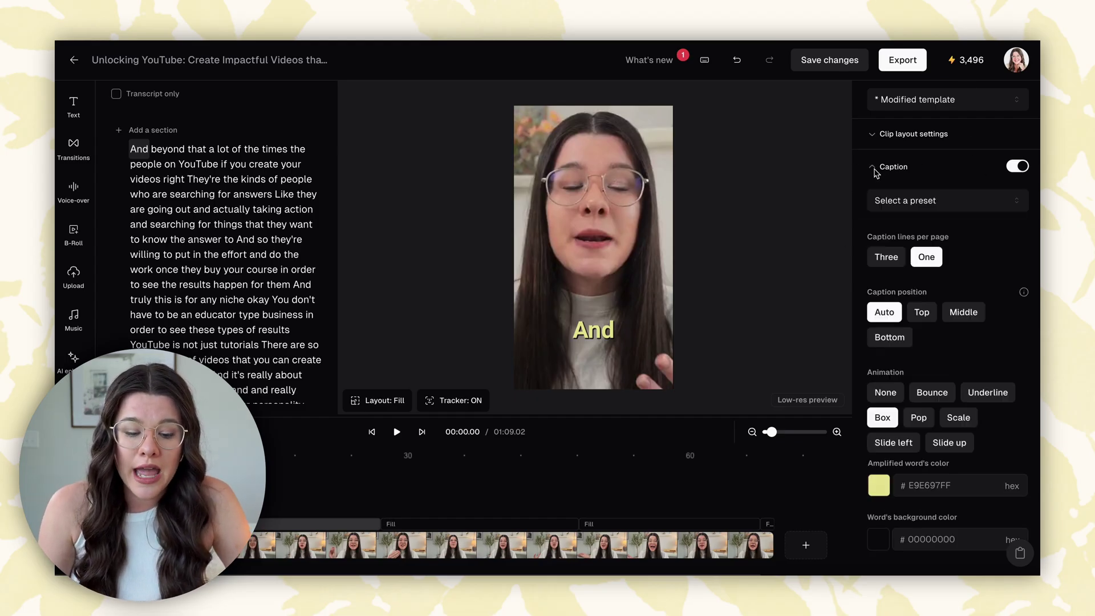
scroll(926, 419, down, 4)
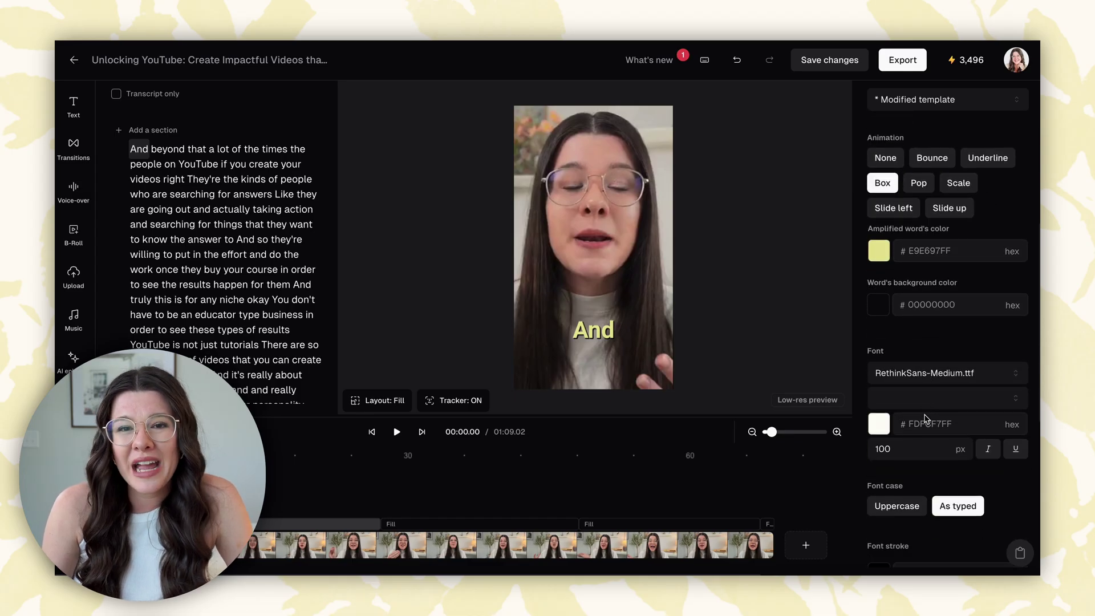
scroll(924, 419, up, 4)
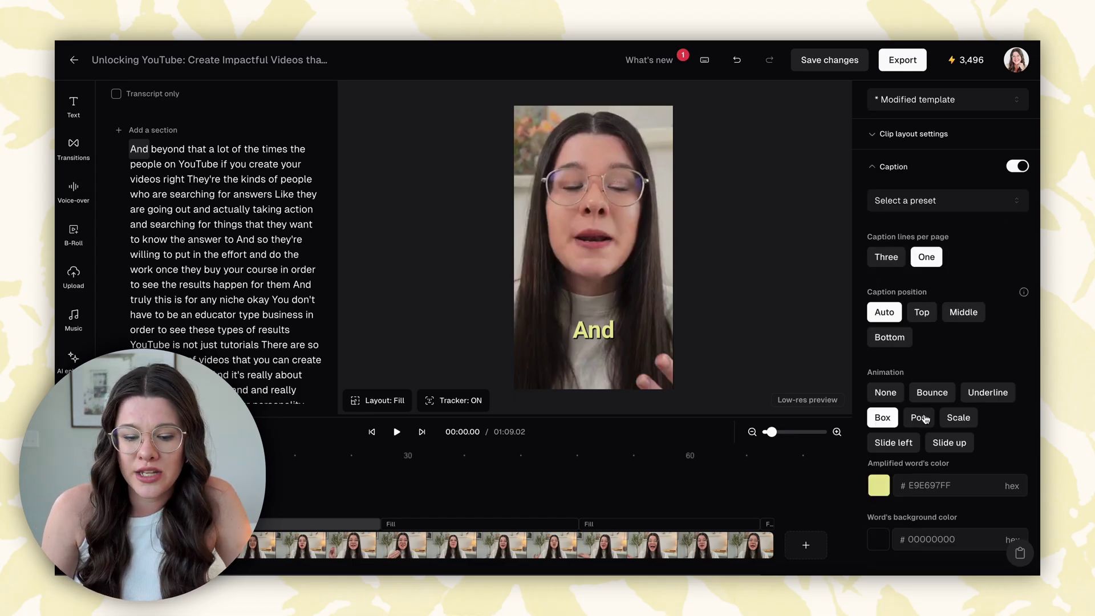
scroll(927, 414, down, 1)
scroll(955, 254, down, 2)
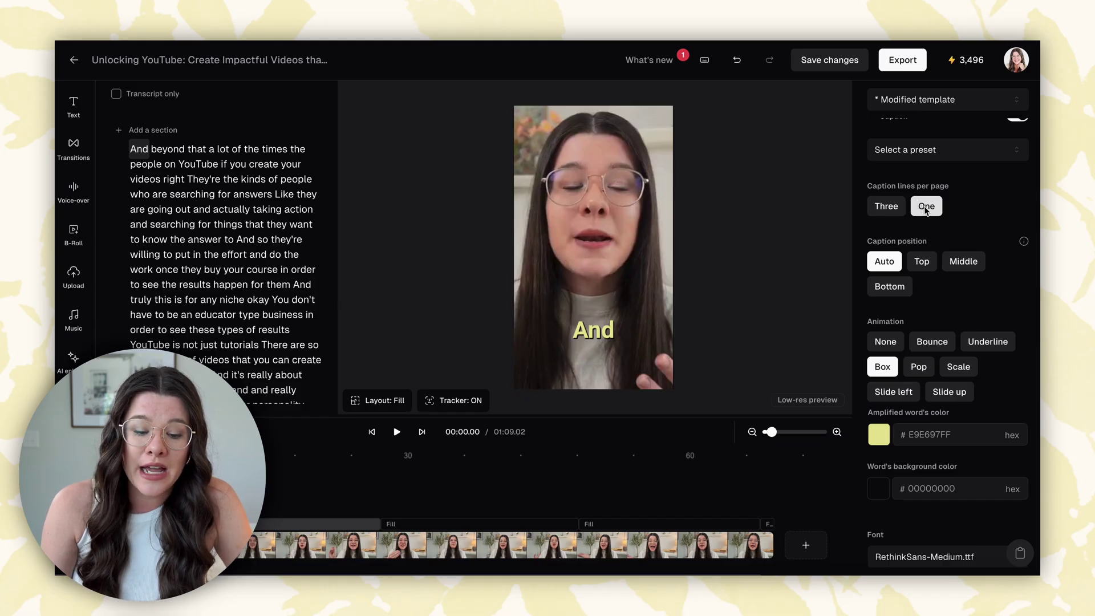
scroll(916, 217, down, 1)
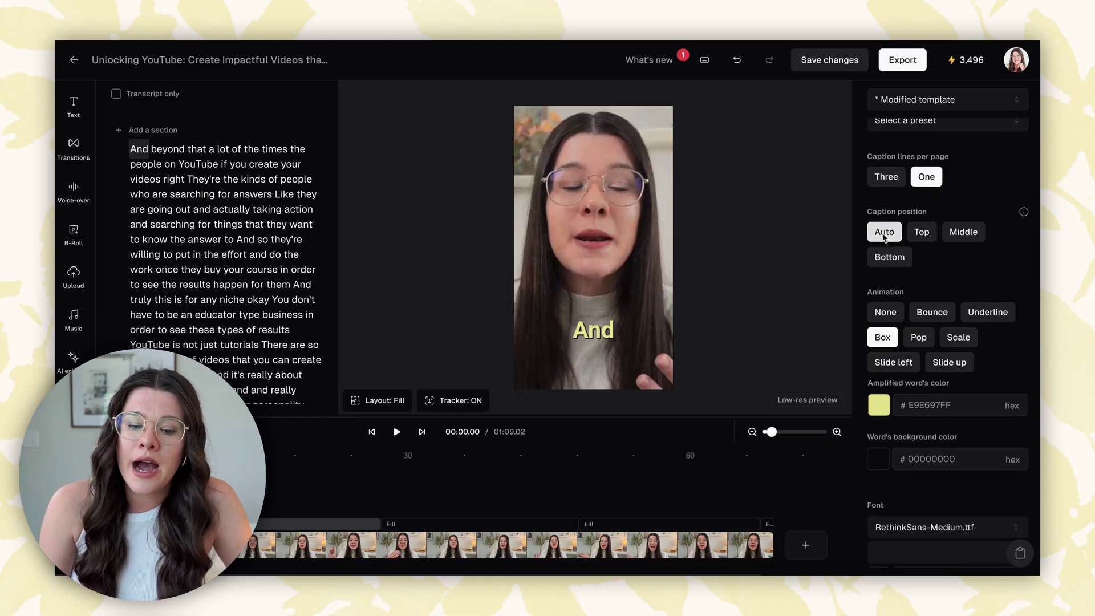
scroll(884, 237, down, 2)
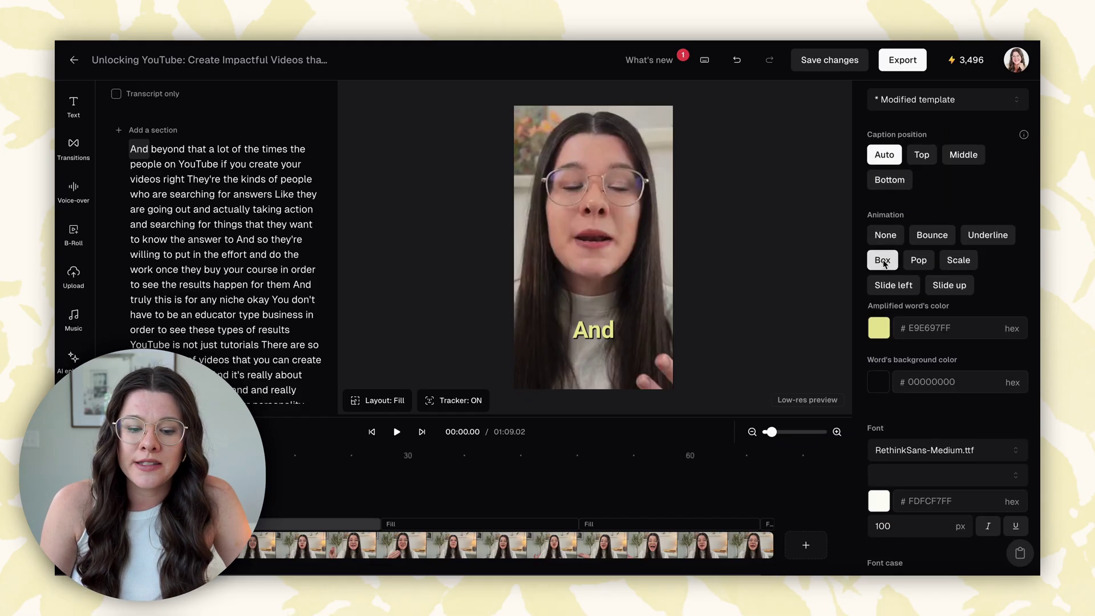
scroll(883, 263, down, 3)
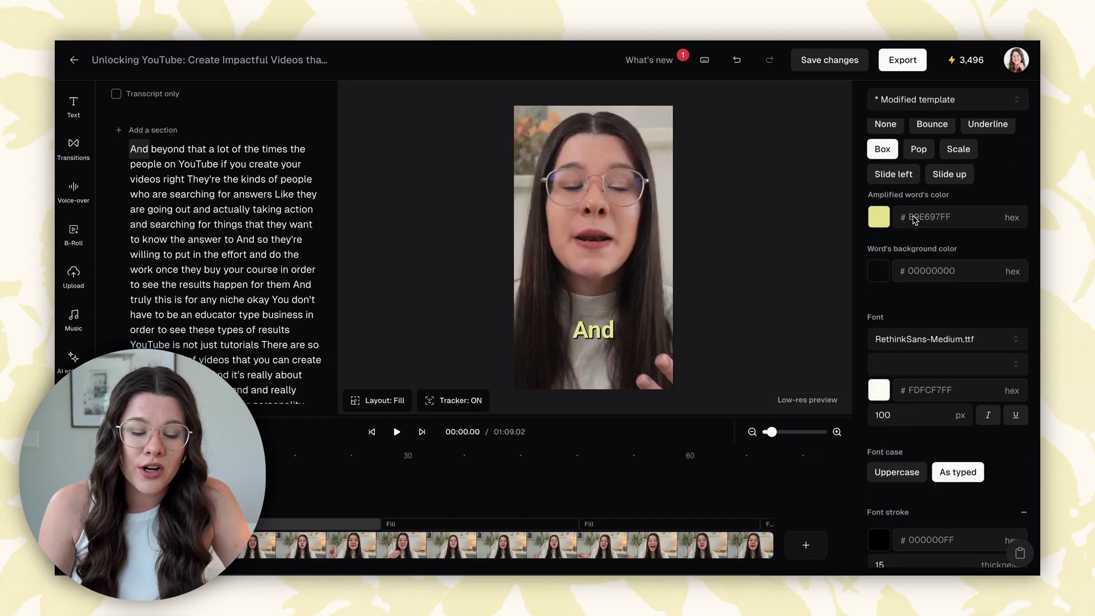
scroll(926, 223, down, 2)
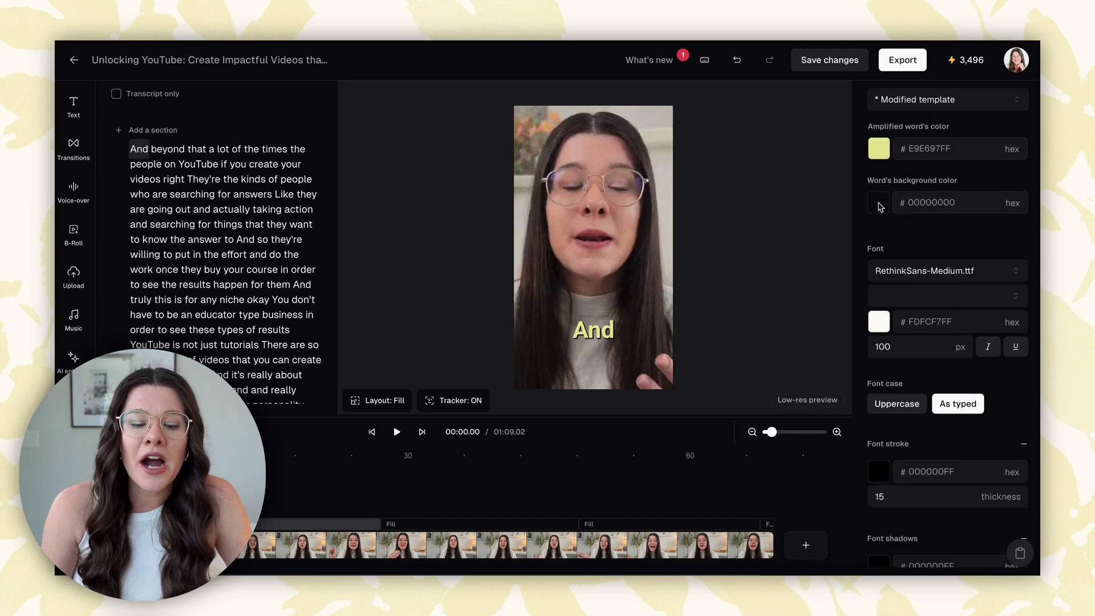
scroll(890, 212, down, 1)
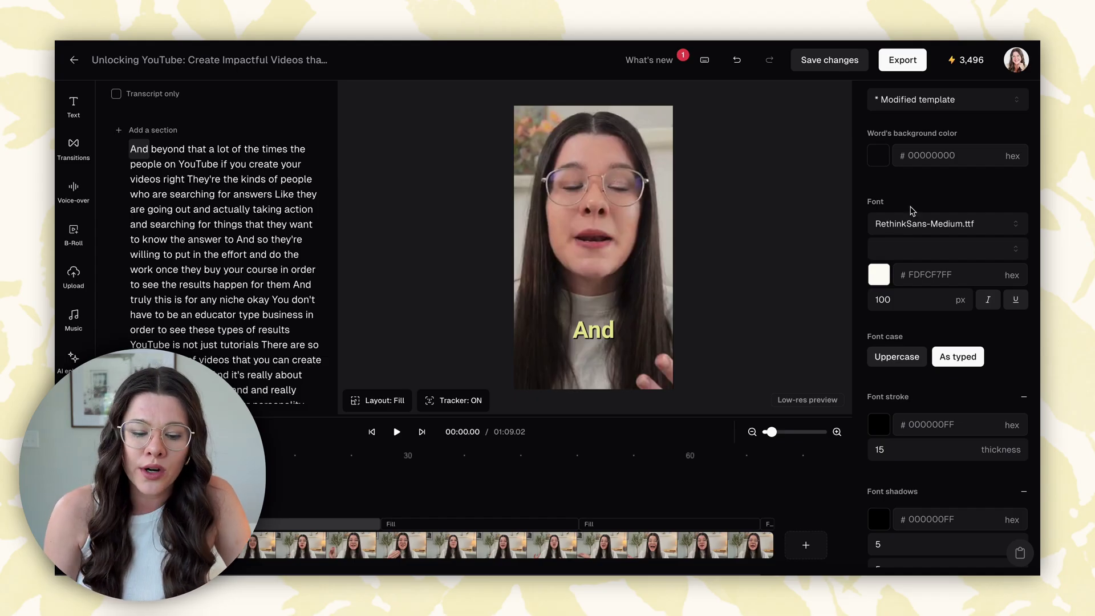
scroll(913, 211, down, 2)
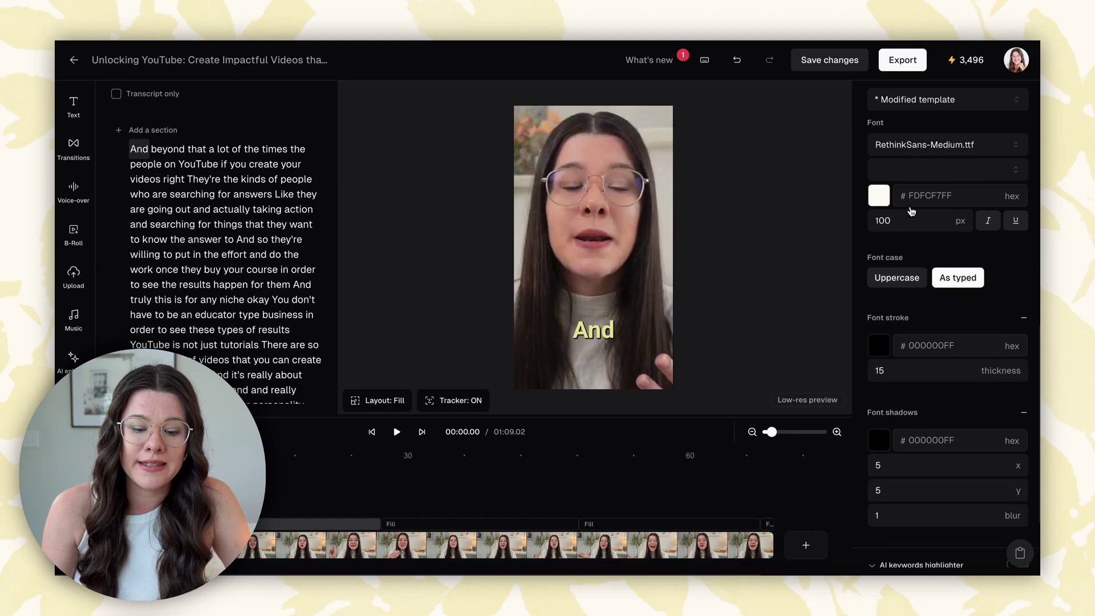
scroll(956, 276, down, 3)
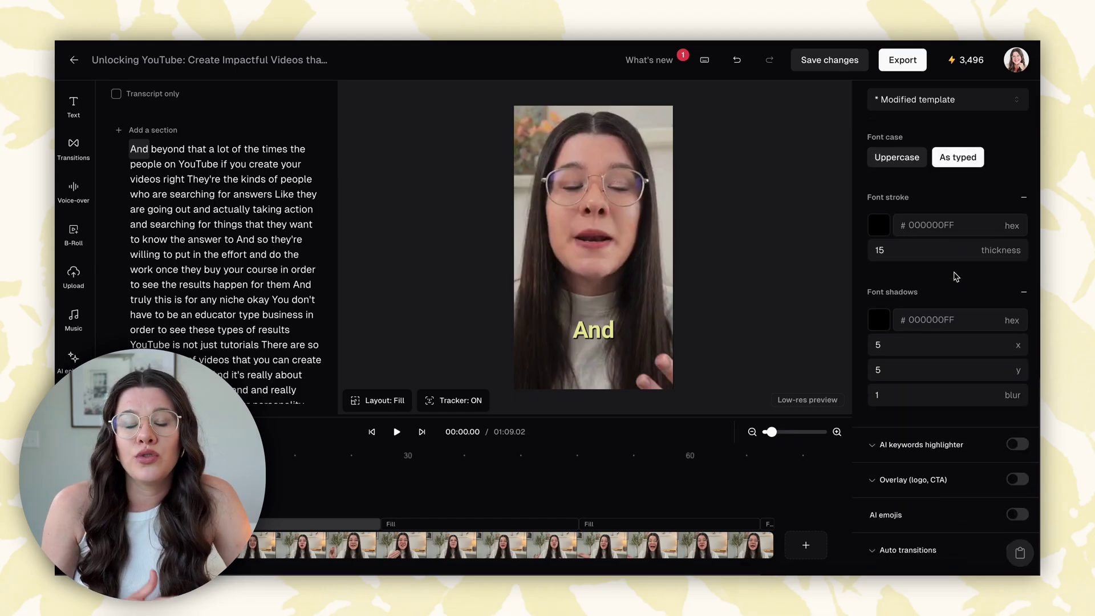
scroll(957, 277, up, 12)
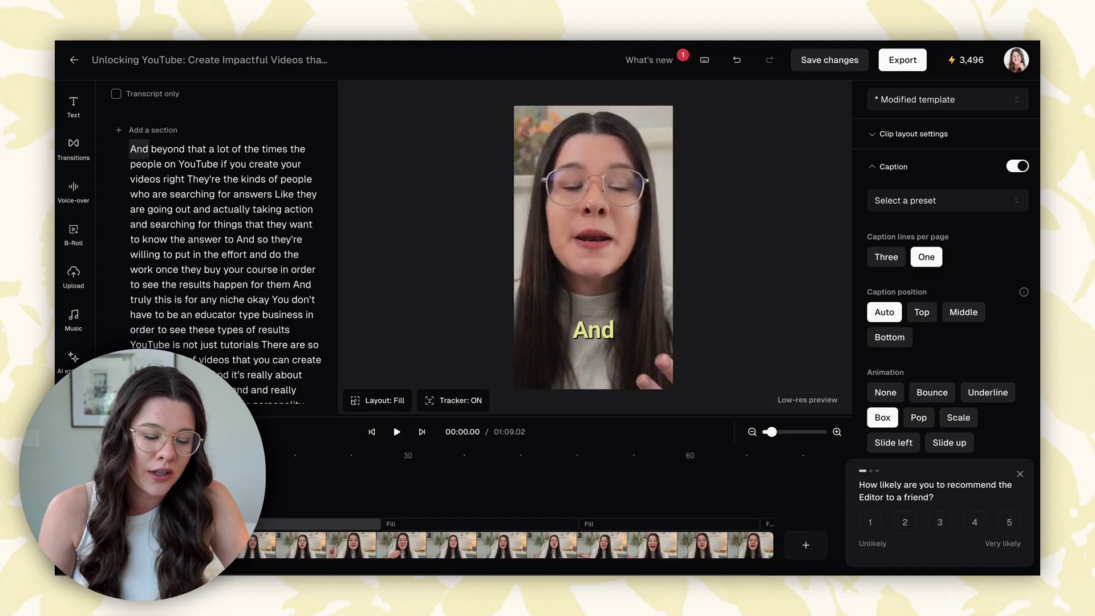
Step: Go to the word "course" in the transcript and check the editing options for the word "answers"
click(264, 270)
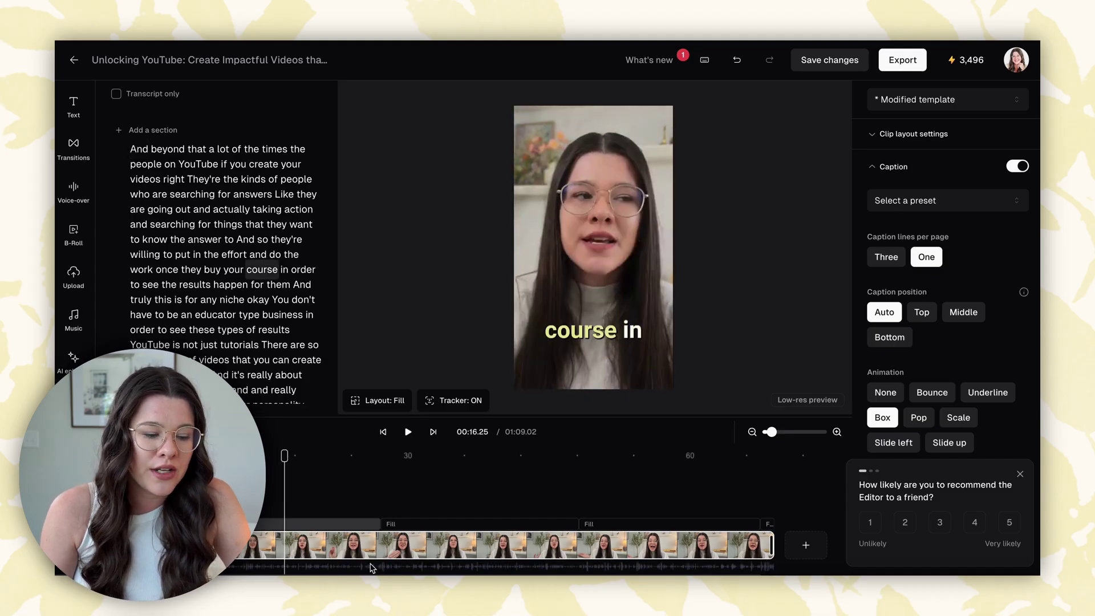
right_click(253, 194)
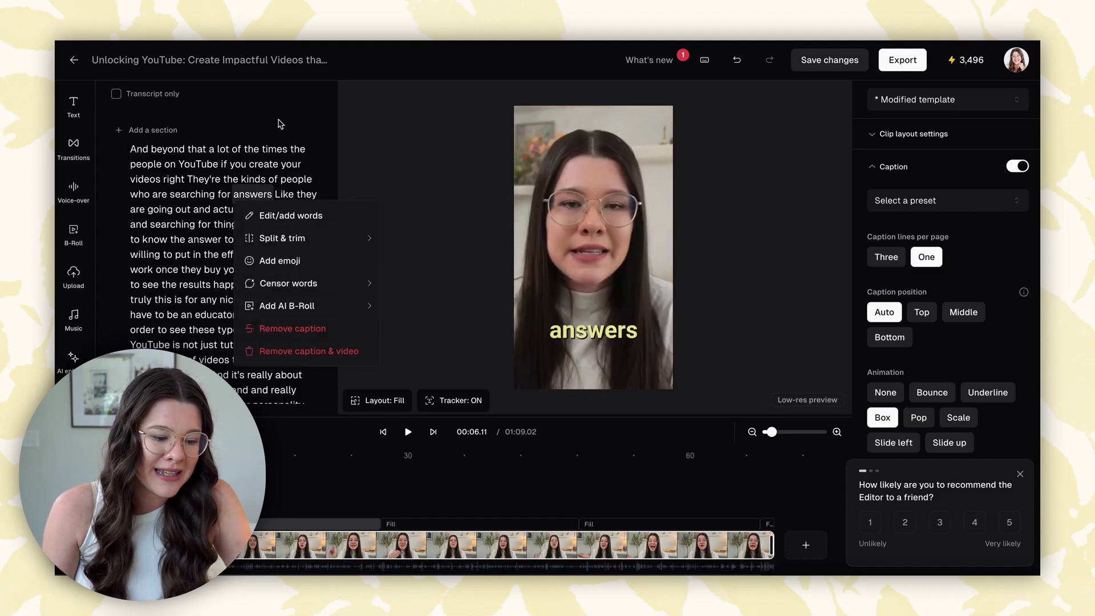
key(Escape)
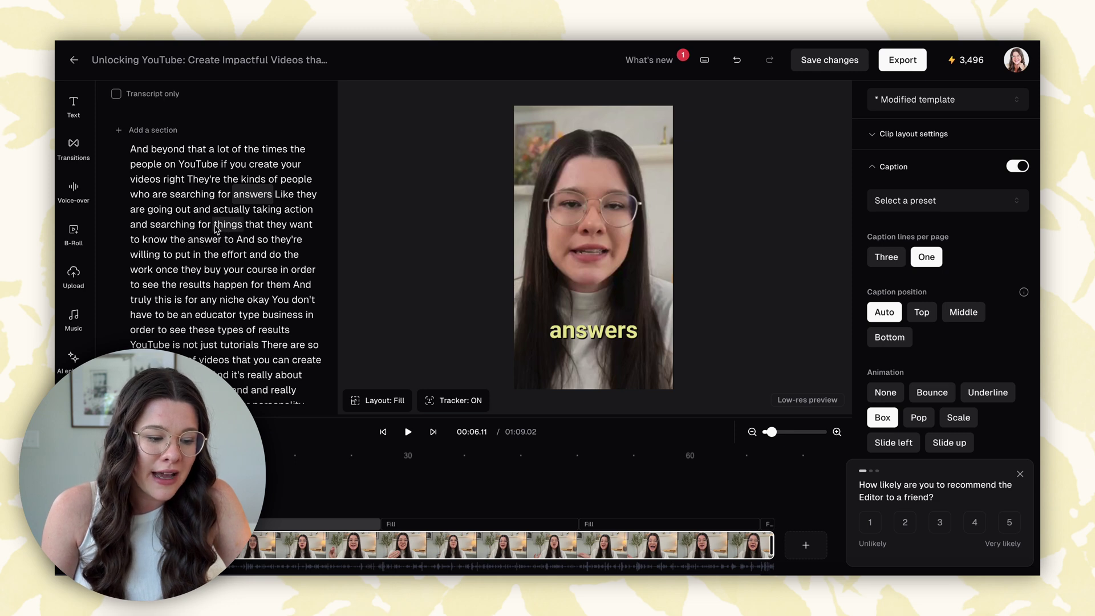
Step: Try removing the caption and video for the transcript passage from "things that they want" to "results happen", and undo the removal
drag(216, 227, 250, 291)
right_click(249, 291)
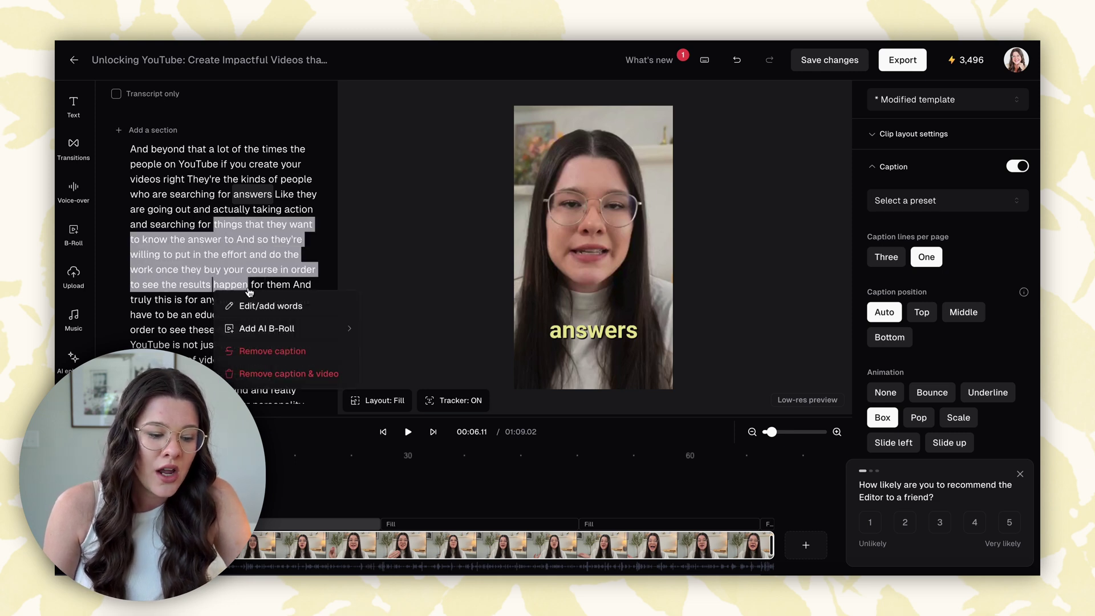
click(271, 373)
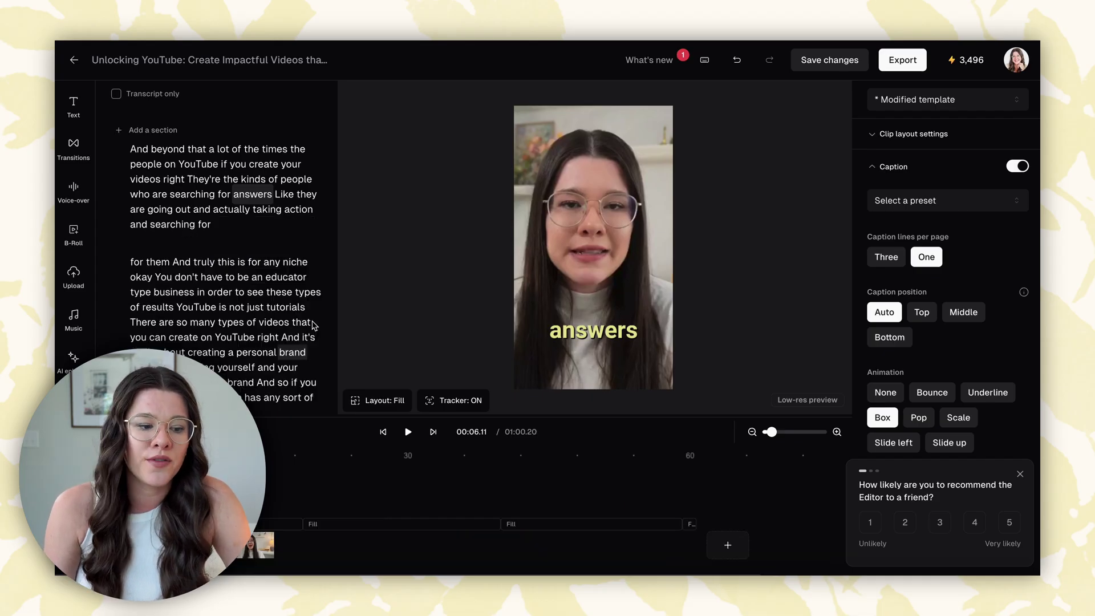
key(ctrl+z)
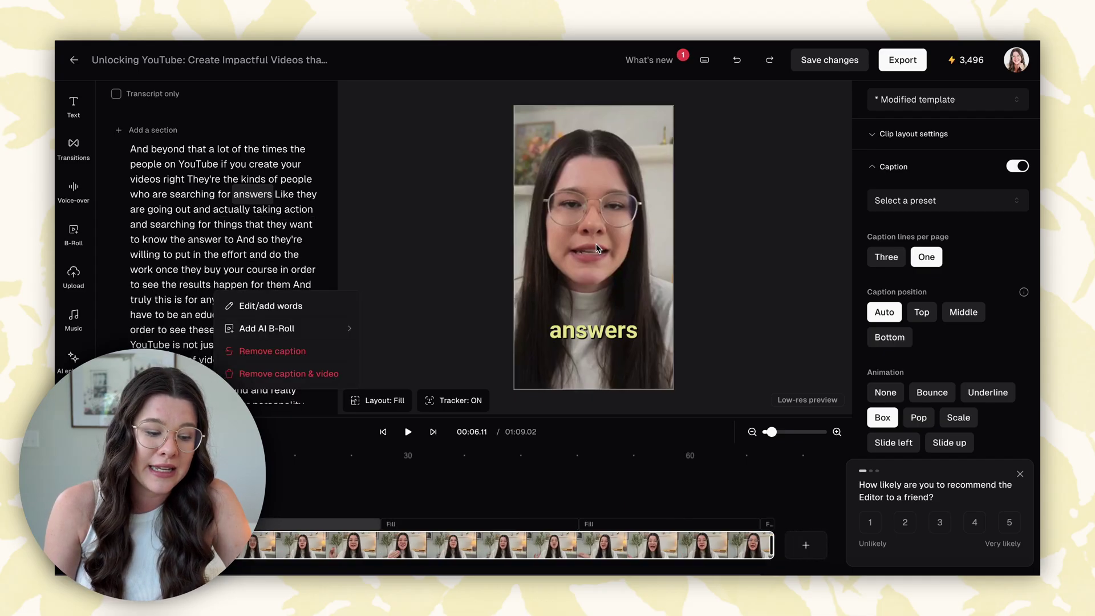
click(358, 255)
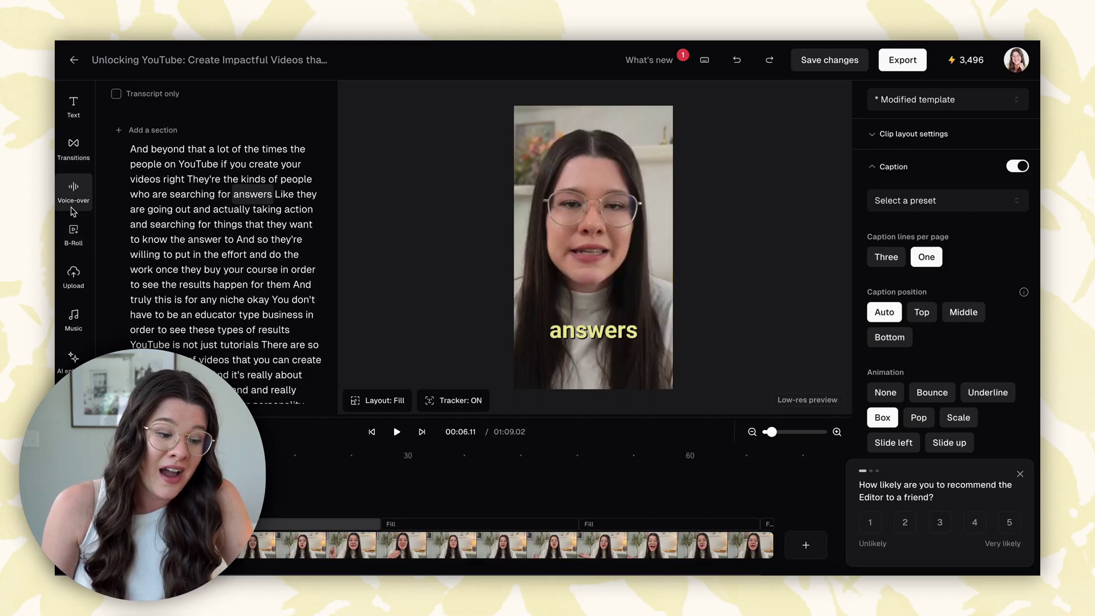
Step: Open the B-Roll options and look over the auto-generate choices and the stock library
click(73, 245)
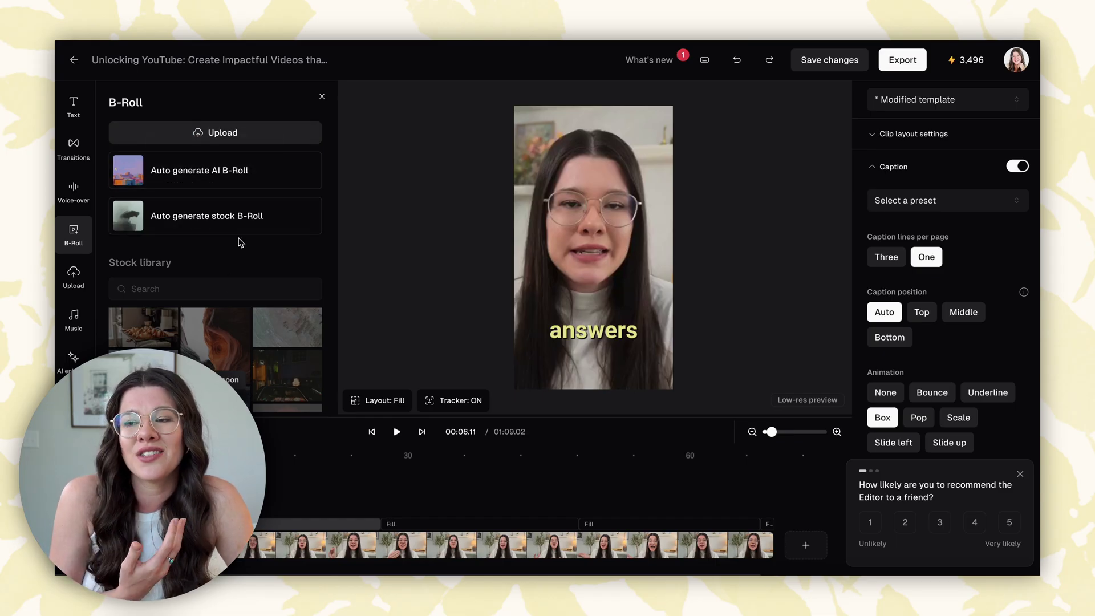
scroll(240, 242, down, 2)
scroll(240, 242, up, 2)
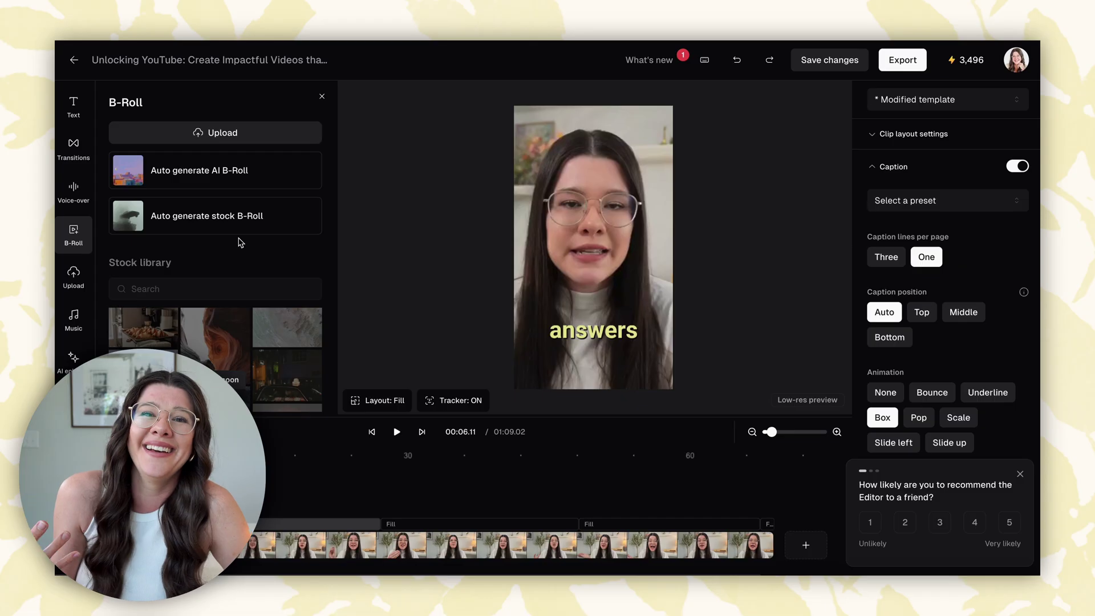
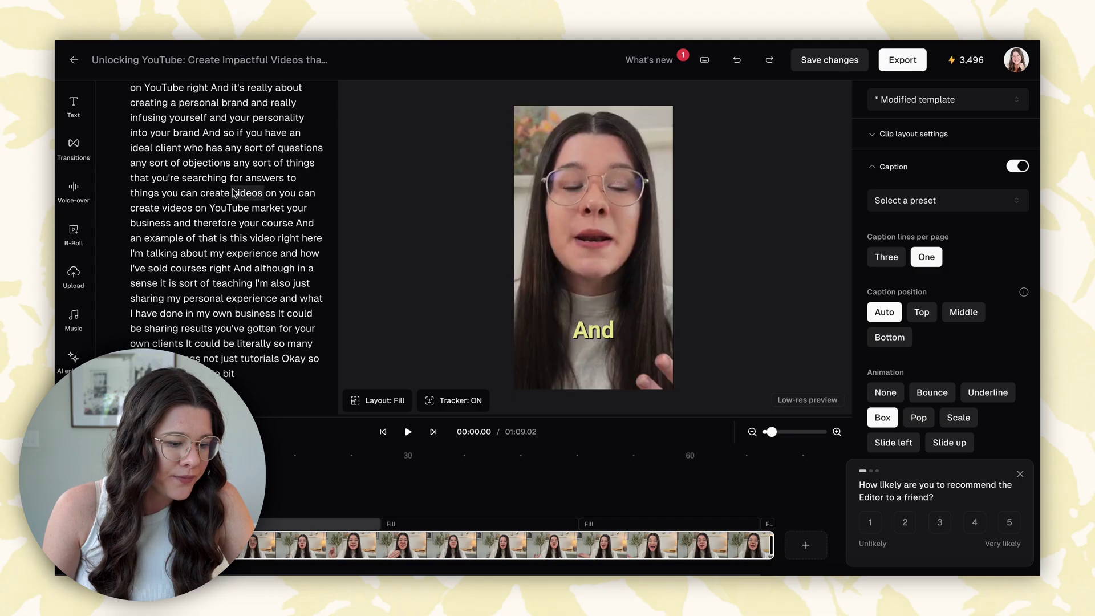
Step: Return to the start of the transcript and check the editing options for the first word, "And"
scroll(240, 226, up, 10)
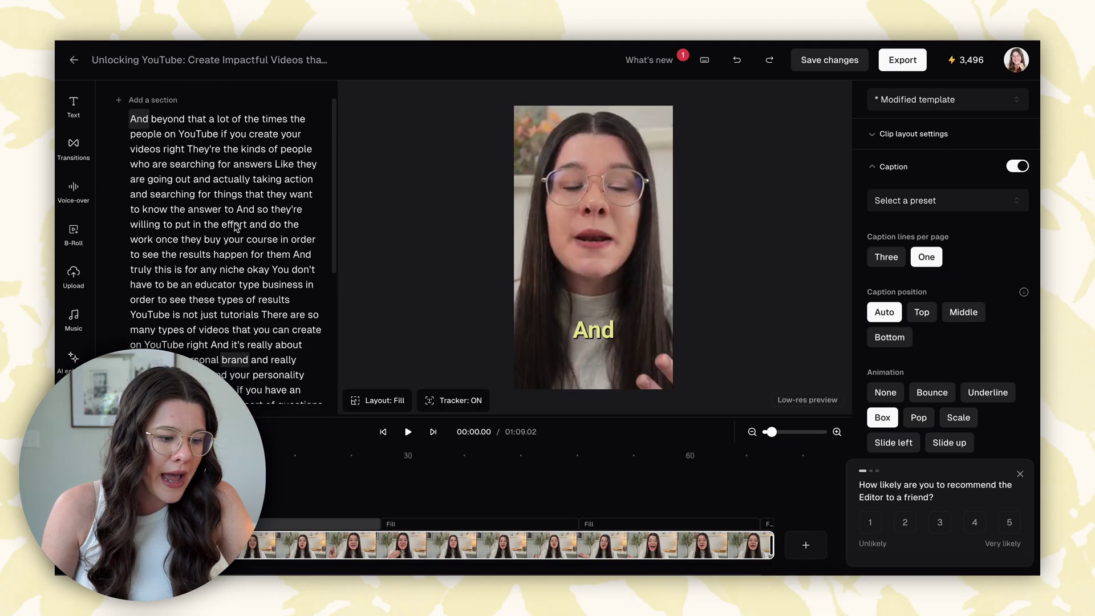
click(137, 150)
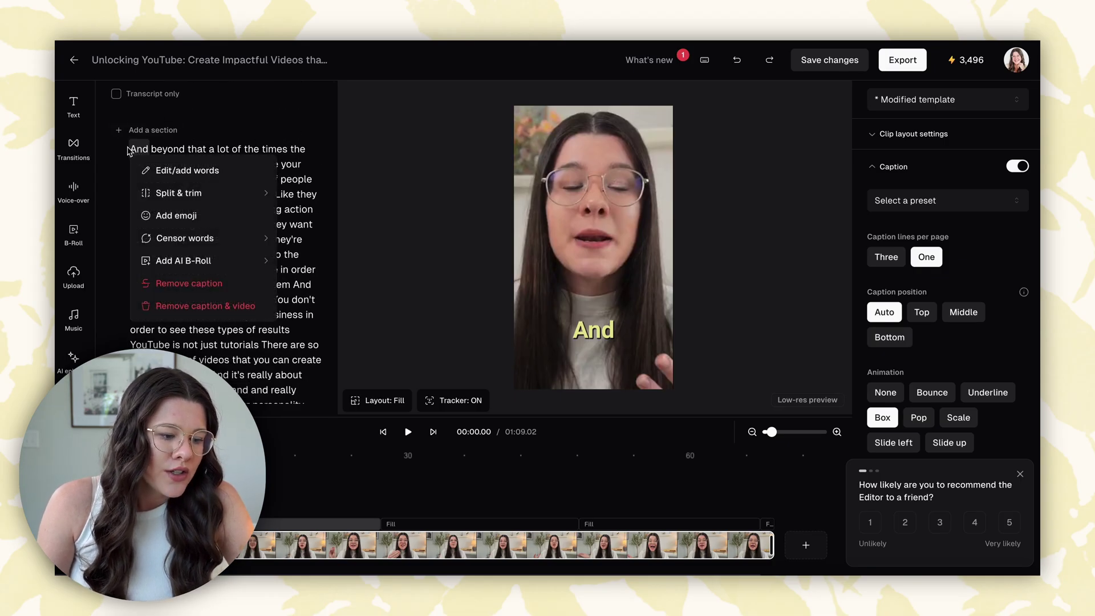
click(128, 155)
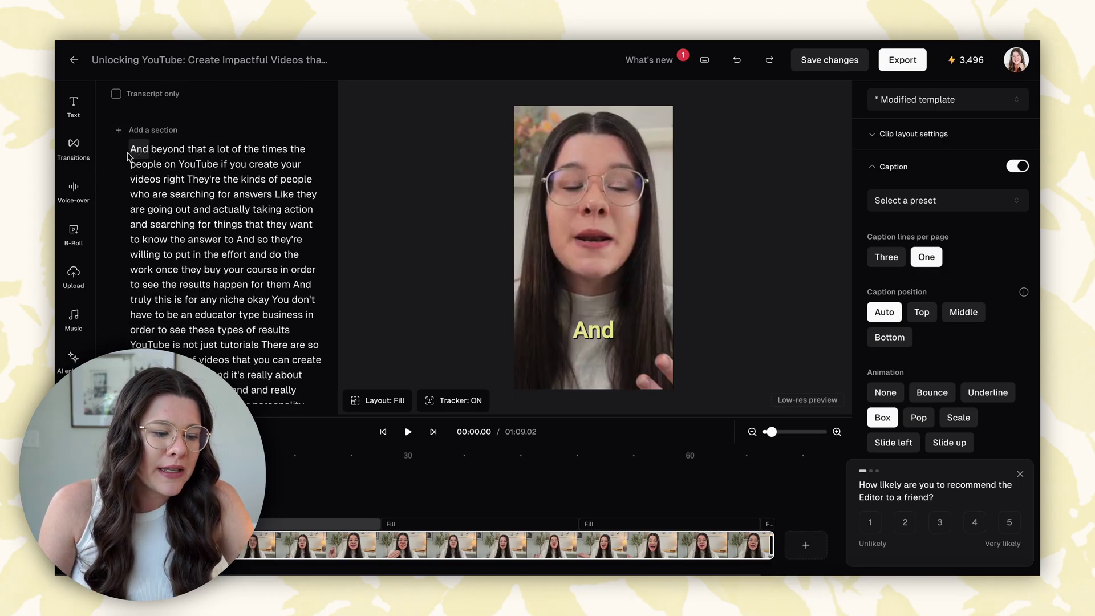
Step: Add a body text overlay and place it across the speaker's forehead in the video frame
click(74, 107)
click(204, 165)
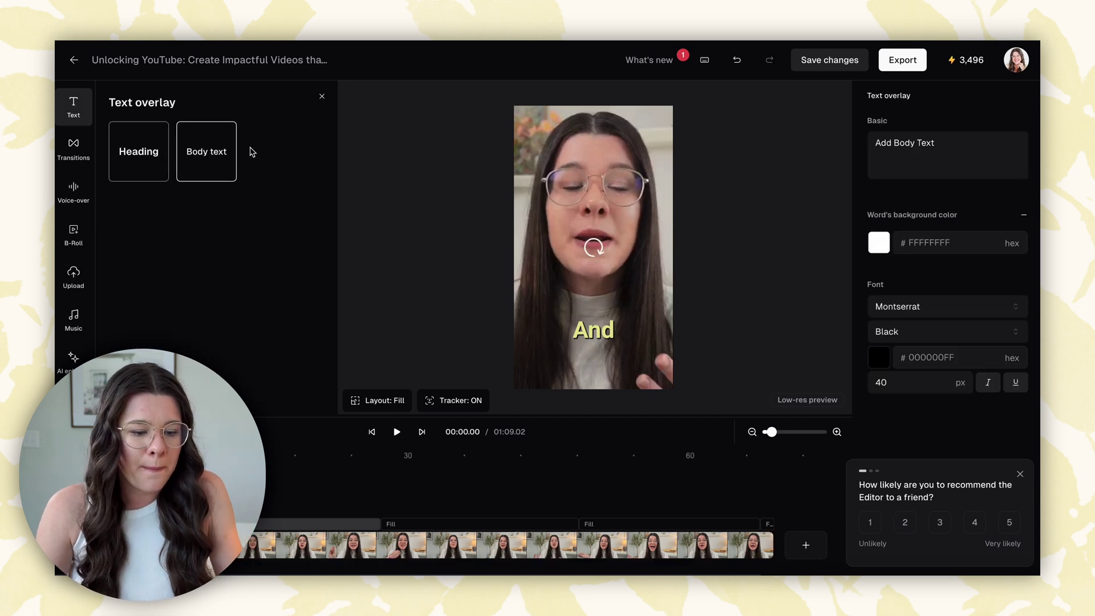
drag(606, 319, 606, 163)
Step: Replace the overlay's placeholder text with "WHY YOUTUBE IS THE BEST ORGANIC PLATFORM FOR COURSE CREATORS"
triple_click(926, 143)
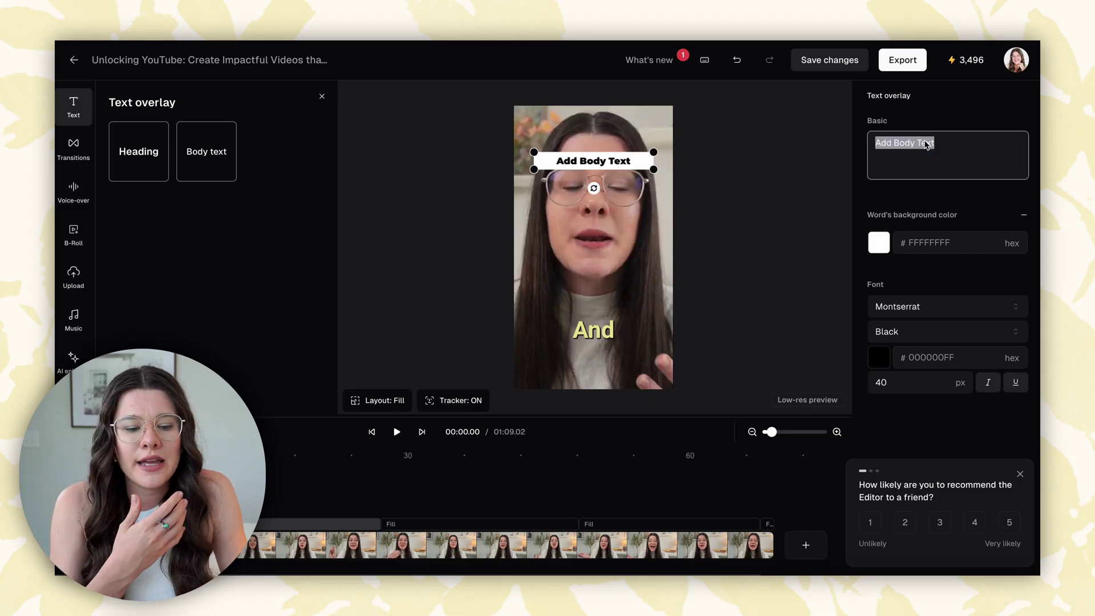
text(WHY COURSE CREATORS)
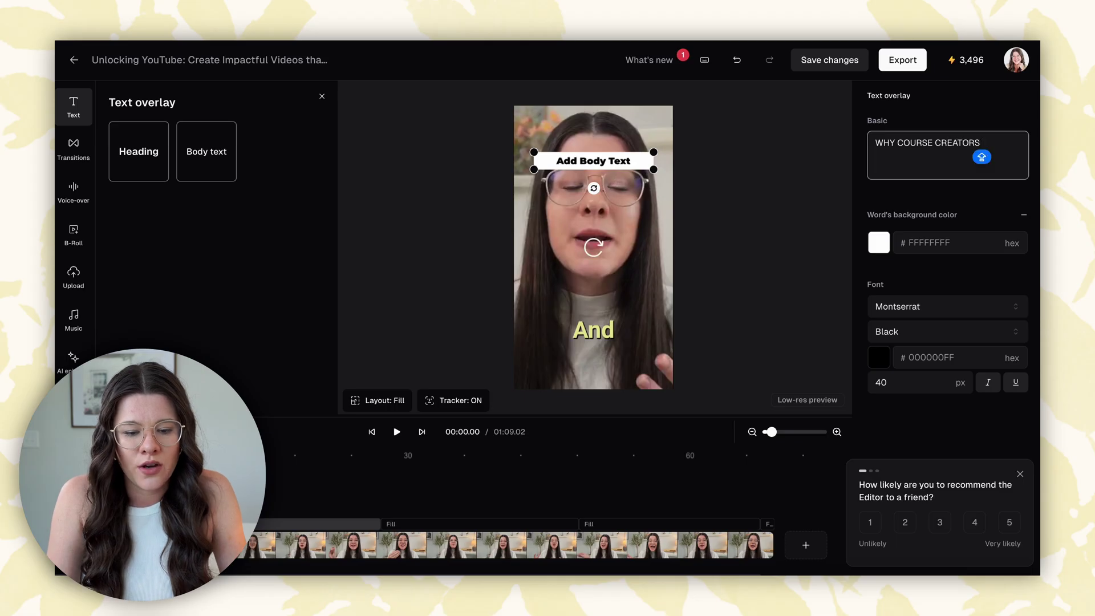
key(ctrl+a)
text(WHY YOUTUBE IS)
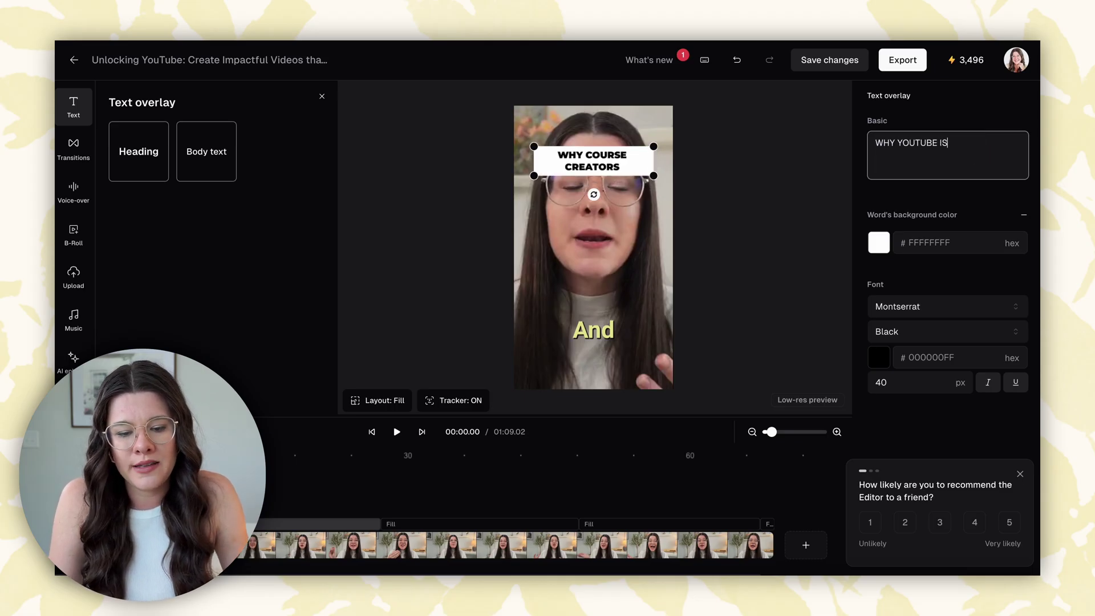
text( THE BEST ORGANIC)
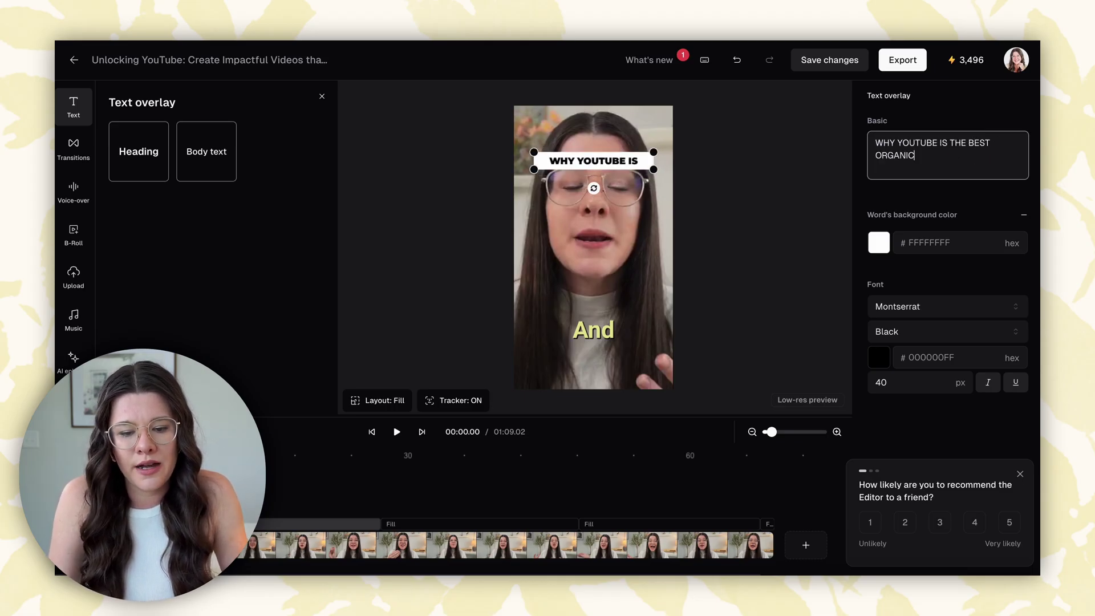
text( PLATFORM FOR COURSE CREATORS)
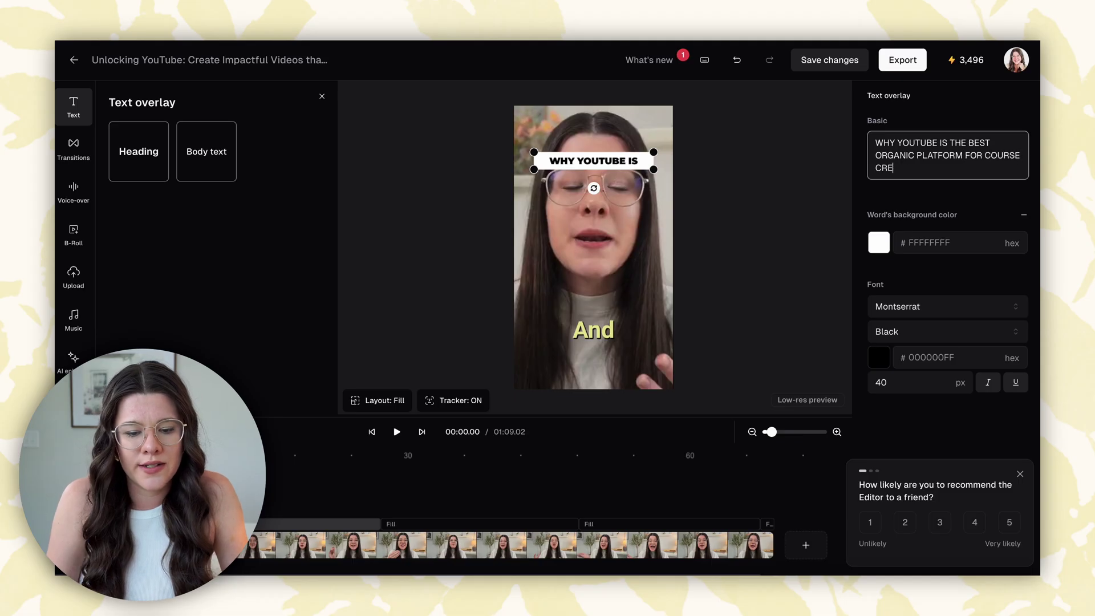
Step: Set the overlay text to 24 px in the custom font RethinkSans-Medium.ttf
double_click(883, 382)
text(24)
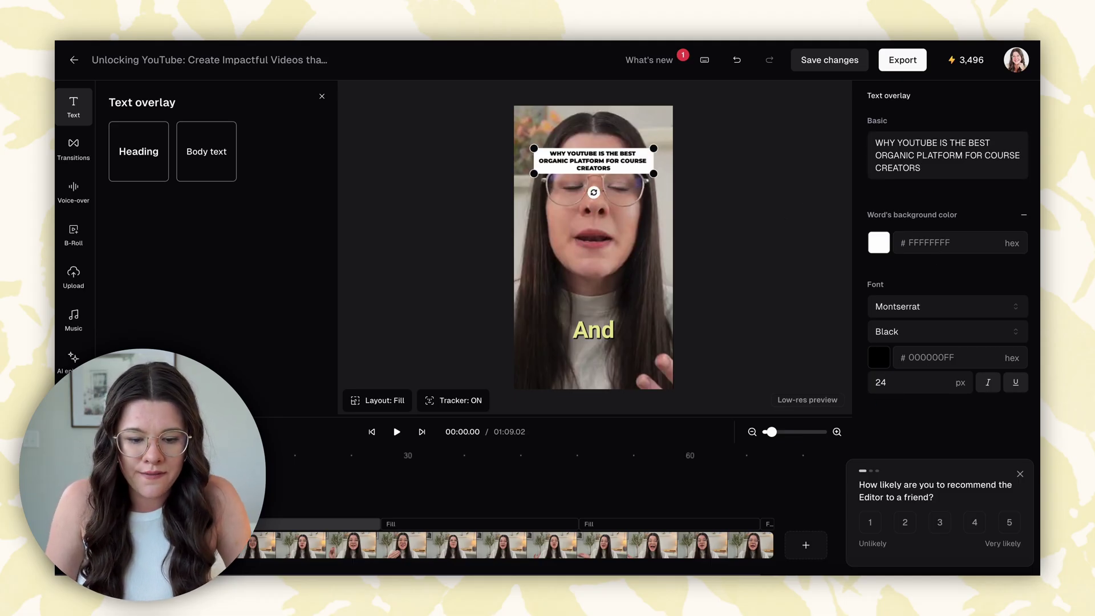
click(908, 311)
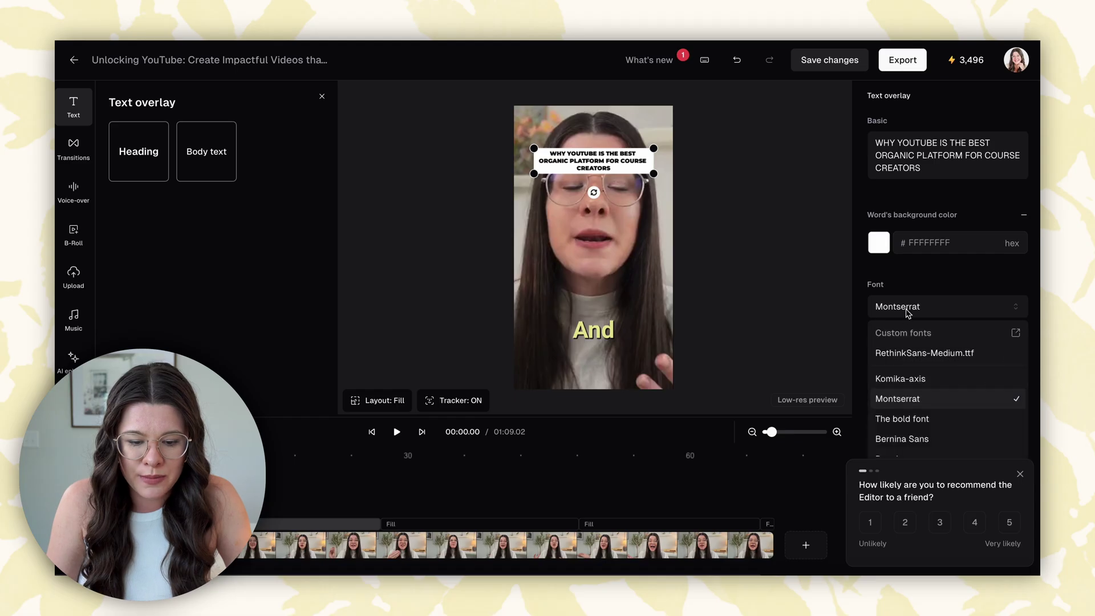
click(913, 354)
Step: Resize the text overlay to fit two lines, center it above the eyes in the video frame, and deselect it
mouse_move(654, 171)
mouse_down()
mouse_move(633, 145)
mouse_move(636, 161)
mouse_up()
click(429, 530)
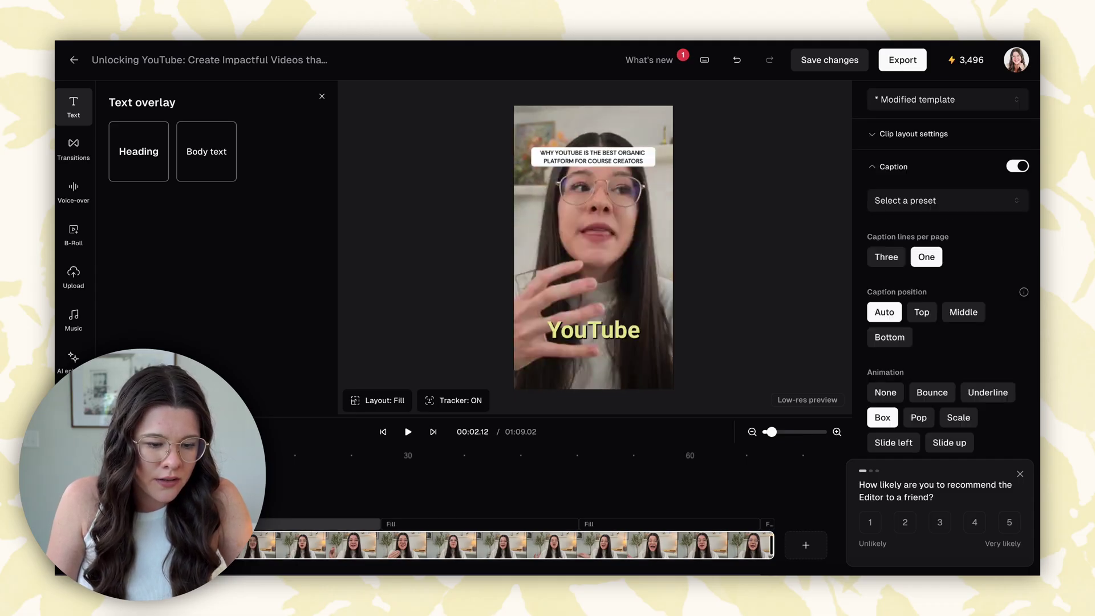
drag(600, 162, 592, 160)
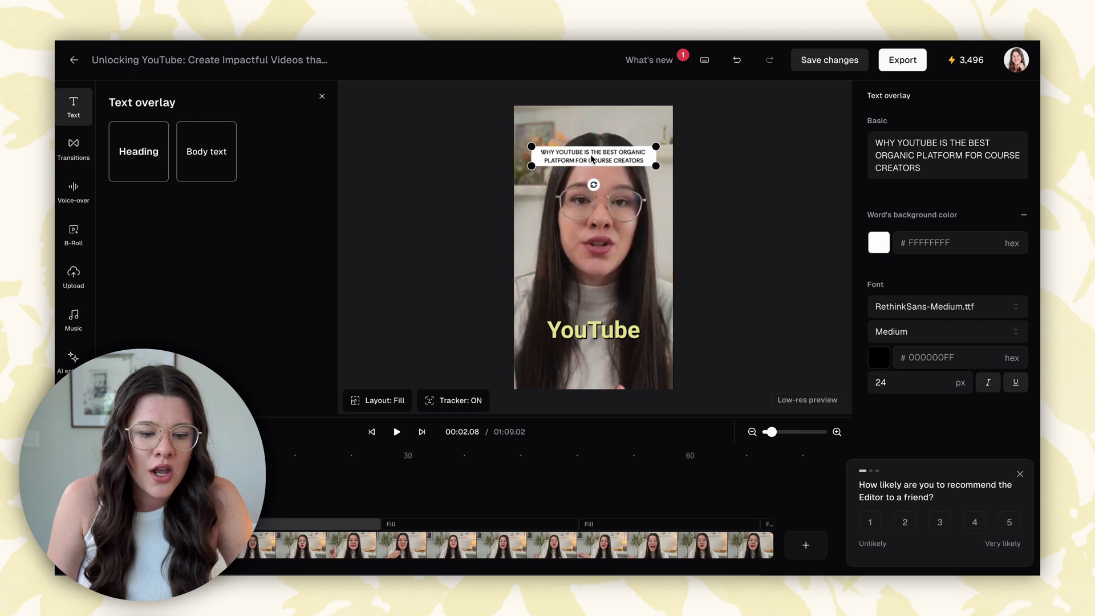
click(743, 159)
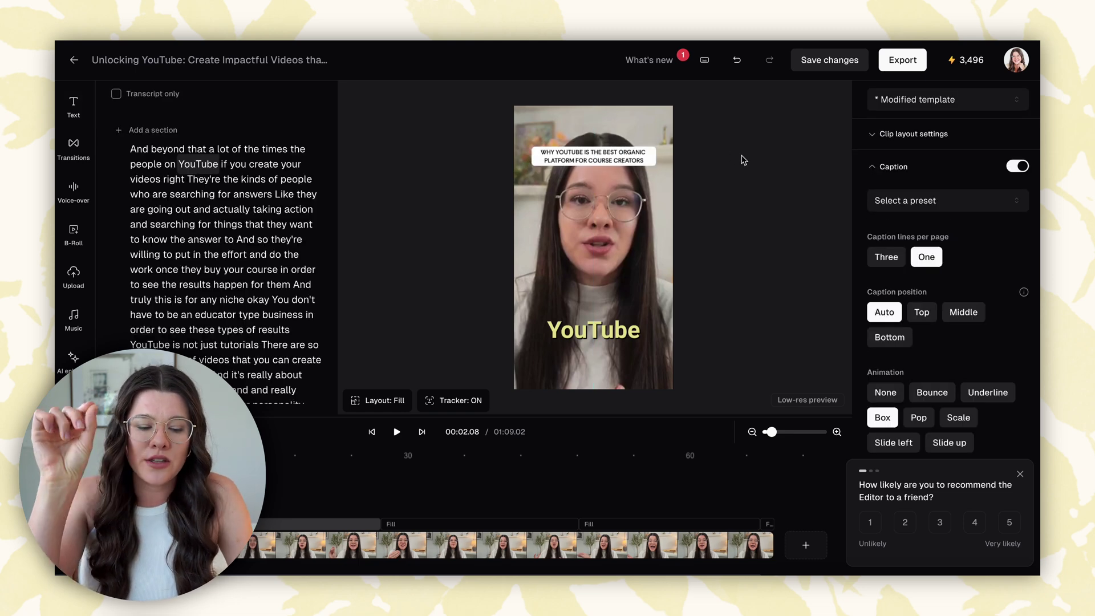
Step: Review the text overlay's settings and check the clip on the timeline at about 17 and 43 seconds
click(615, 162)
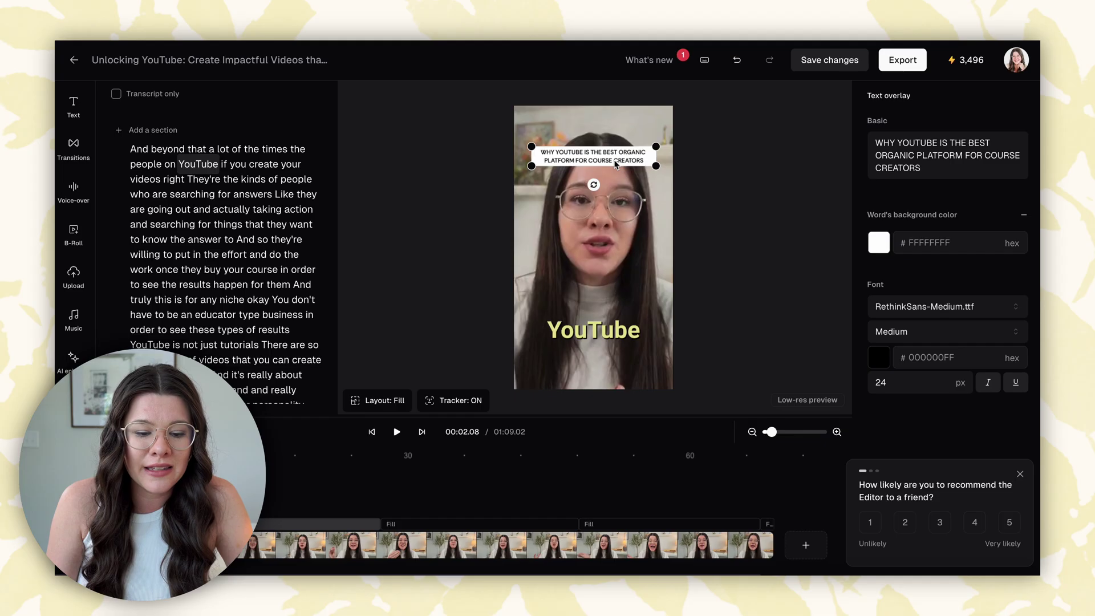
click(762, 172)
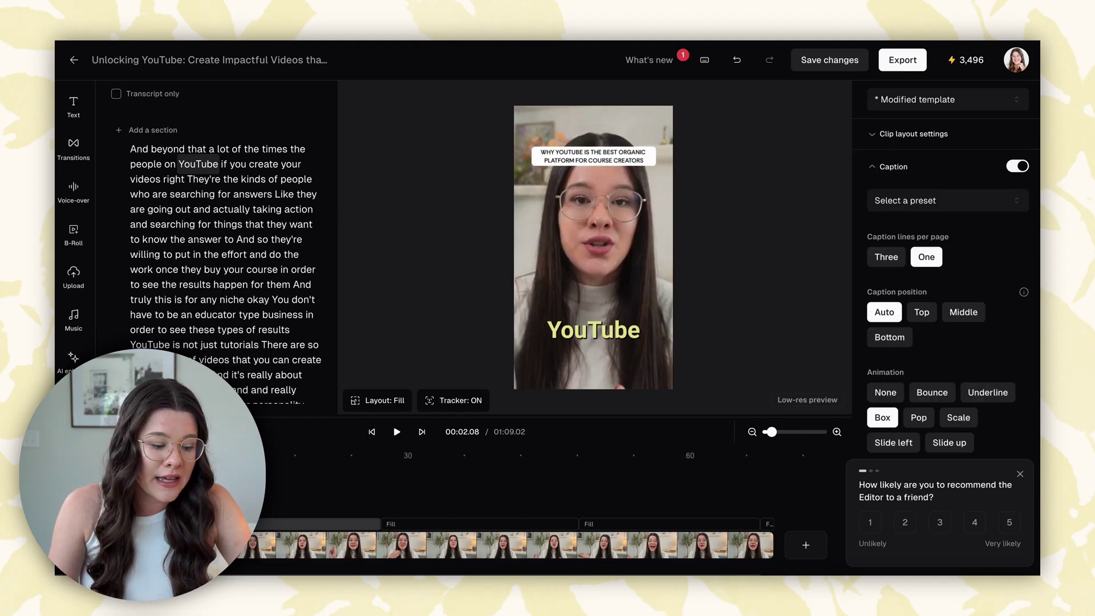
click(594, 156)
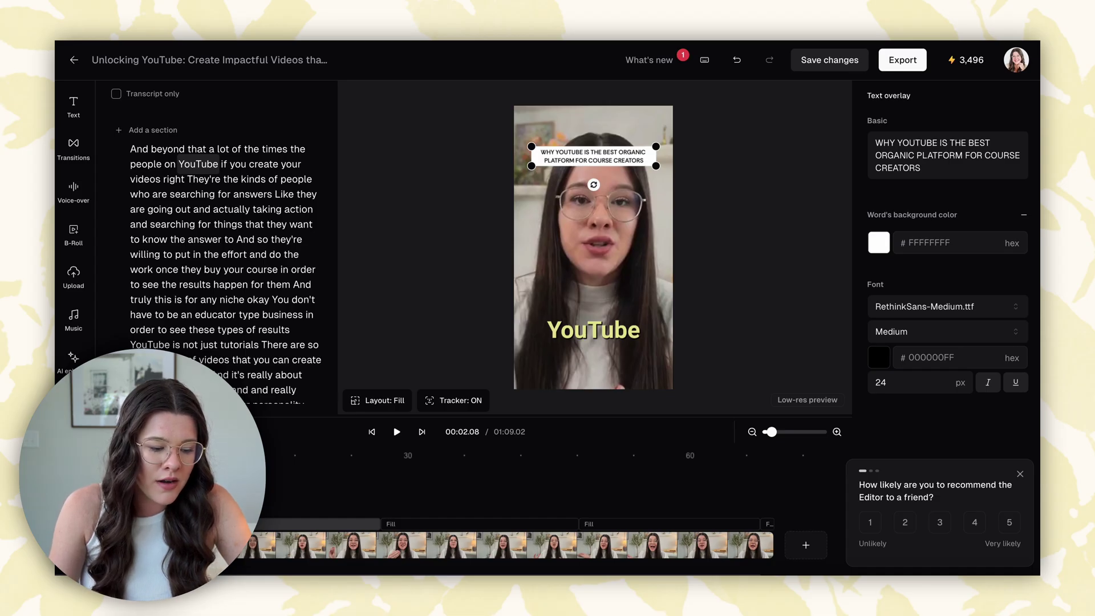
key(Escape)
drag(145, 457, 295, 459)
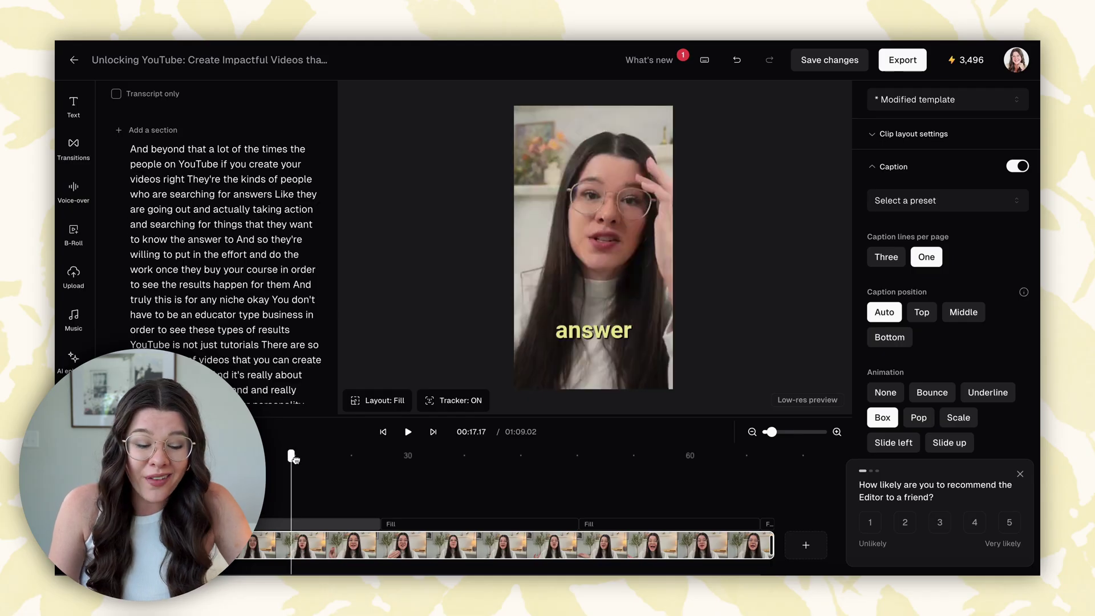
click(531, 482)
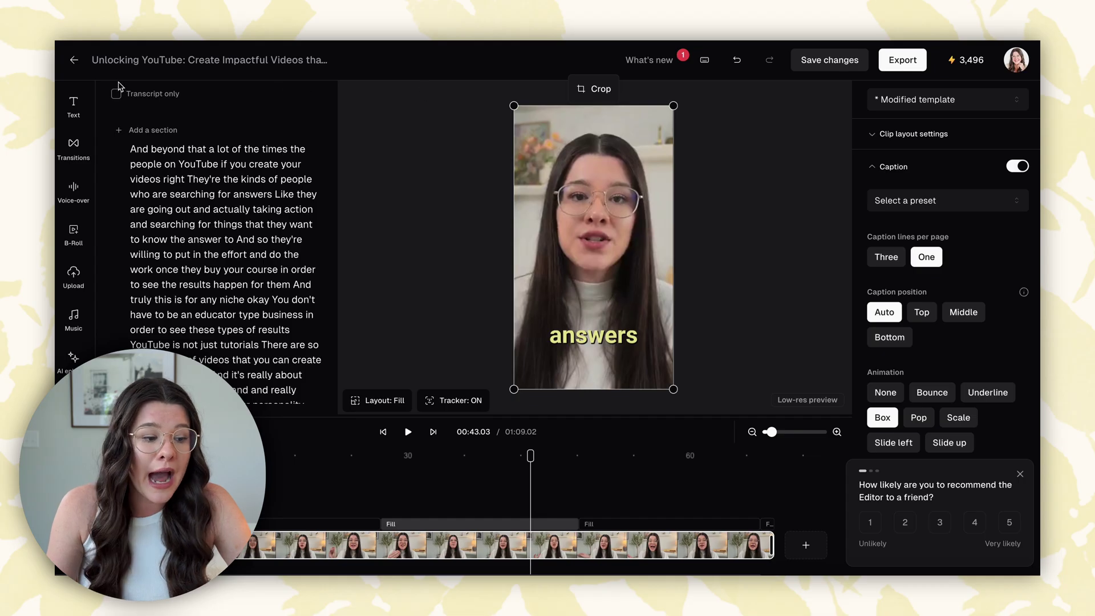
Step: Save the changes made to the clip and return to the project's clip list
click(74, 60)
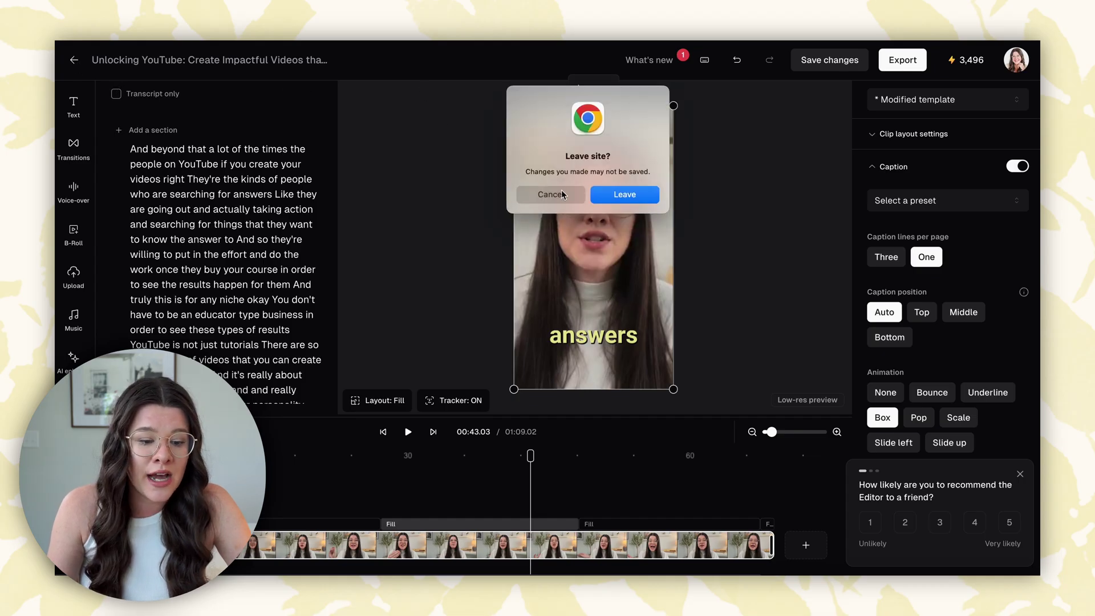
click(530, 194)
click(822, 61)
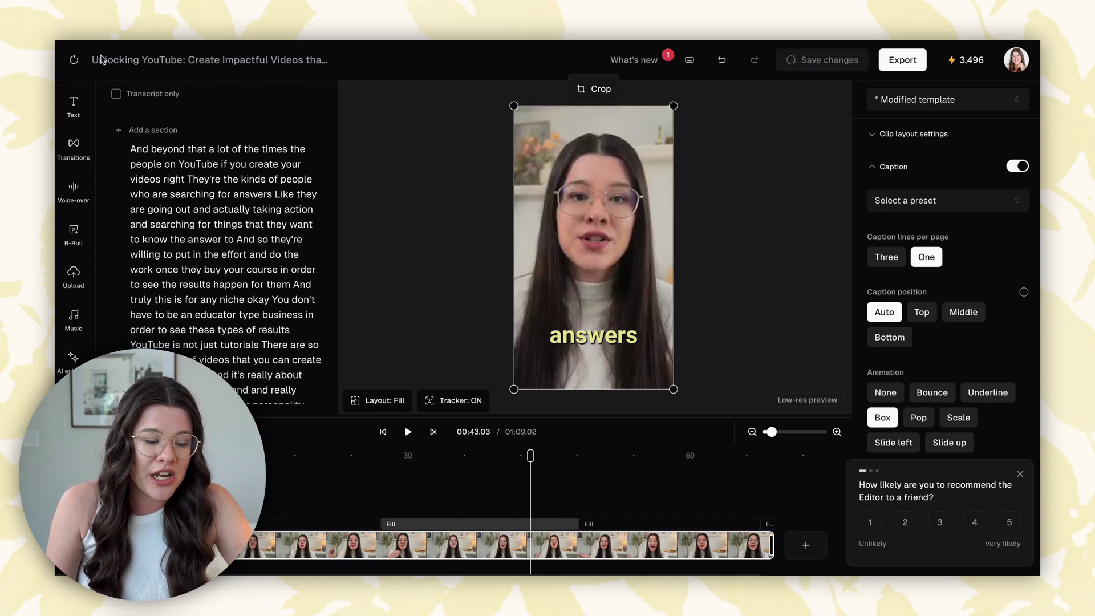
click(74, 60)
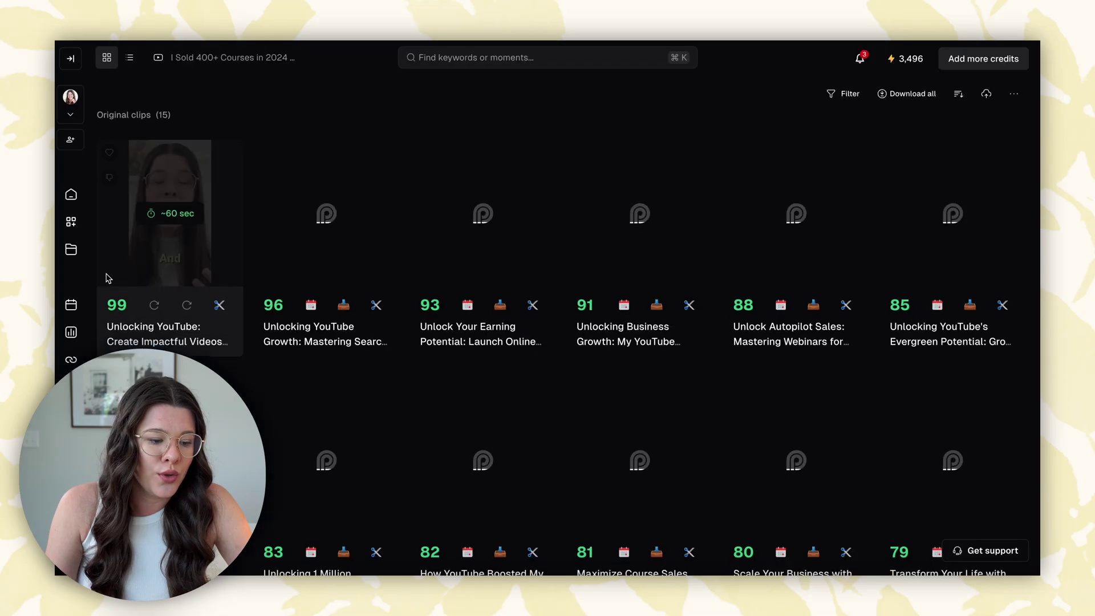
Step: View the brand template settings for "YouTube clips for IG" and leave them
click(71, 222)
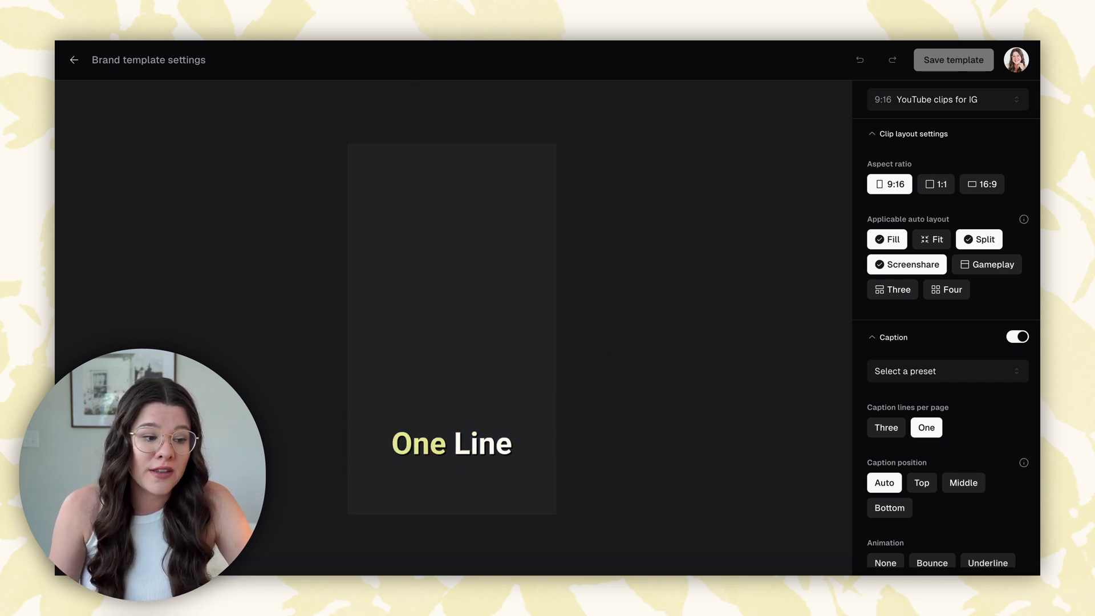
click(74, 62)
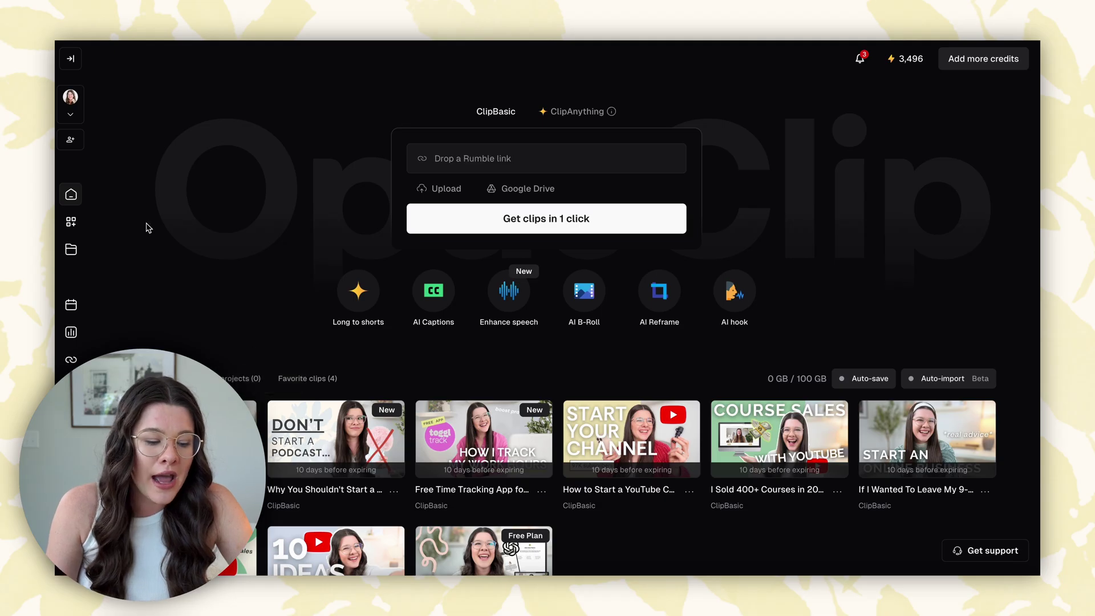
Step: Reopen the "I Sold 400+ Courses in 2024" project, view the details of its top-scoring clip, and close them
click(812, 443)
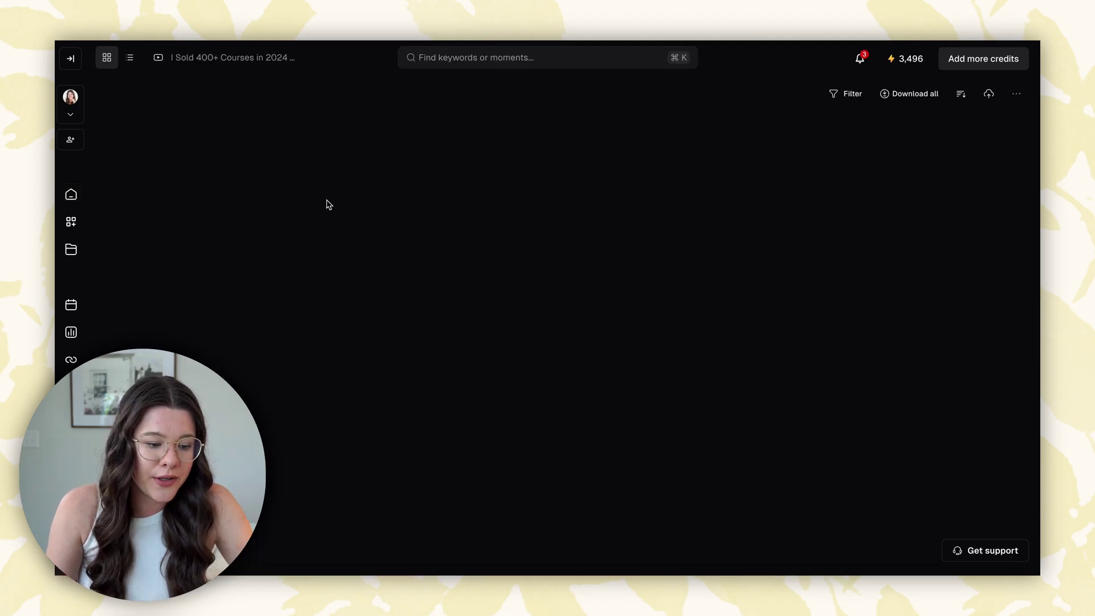
click(183, 272)
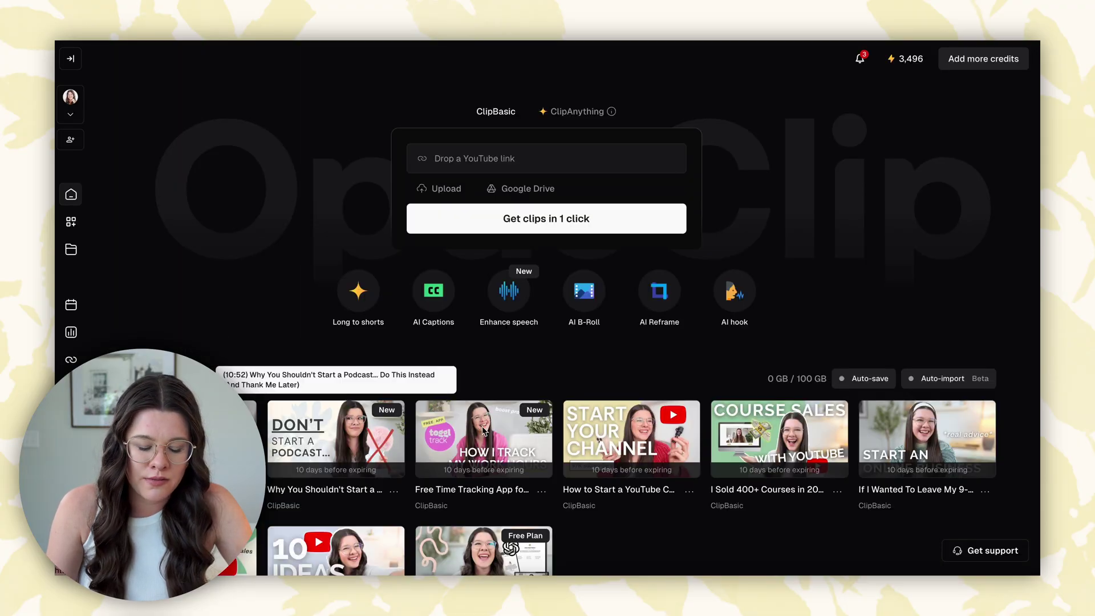
click(768, 423)
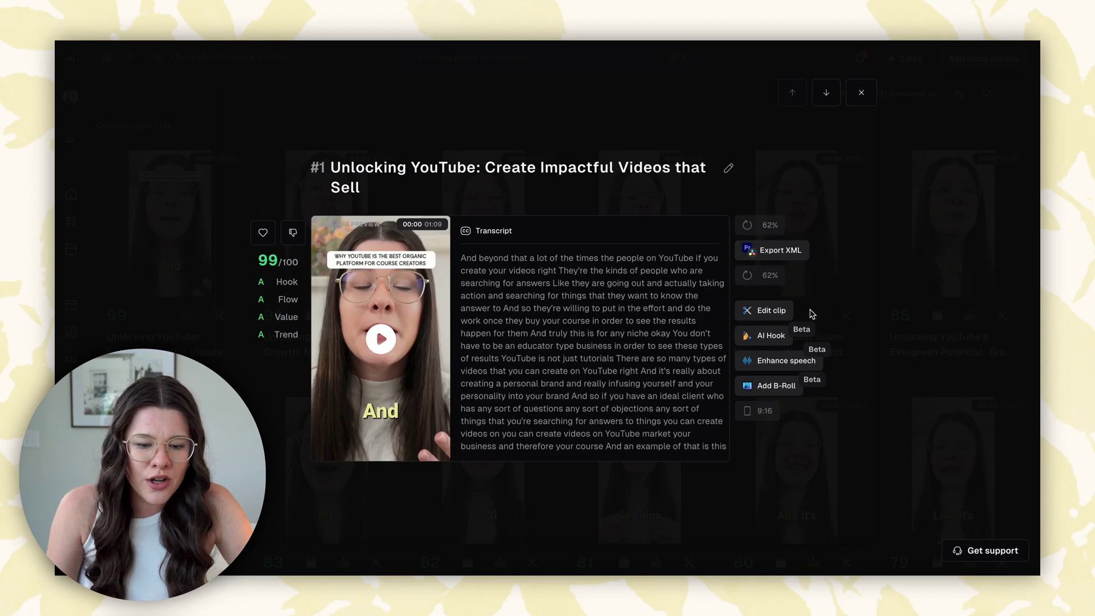
click(863, 91)
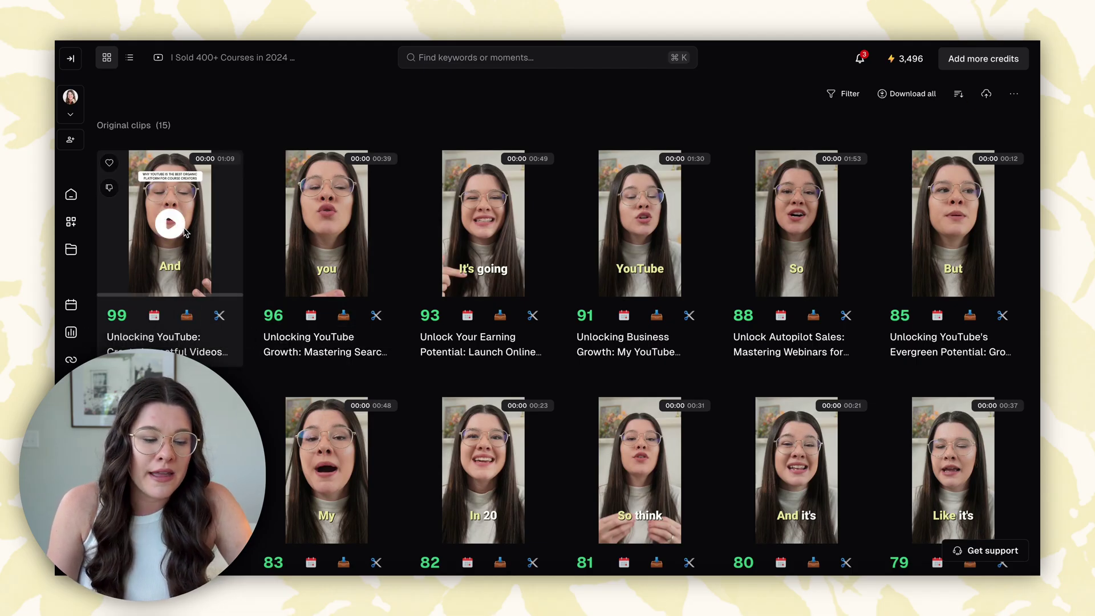
Step: Open the clip "Unlocking YouTube: Create Impactful Videos that Sell" in the editor and export it as an HD download
click(192, 211)
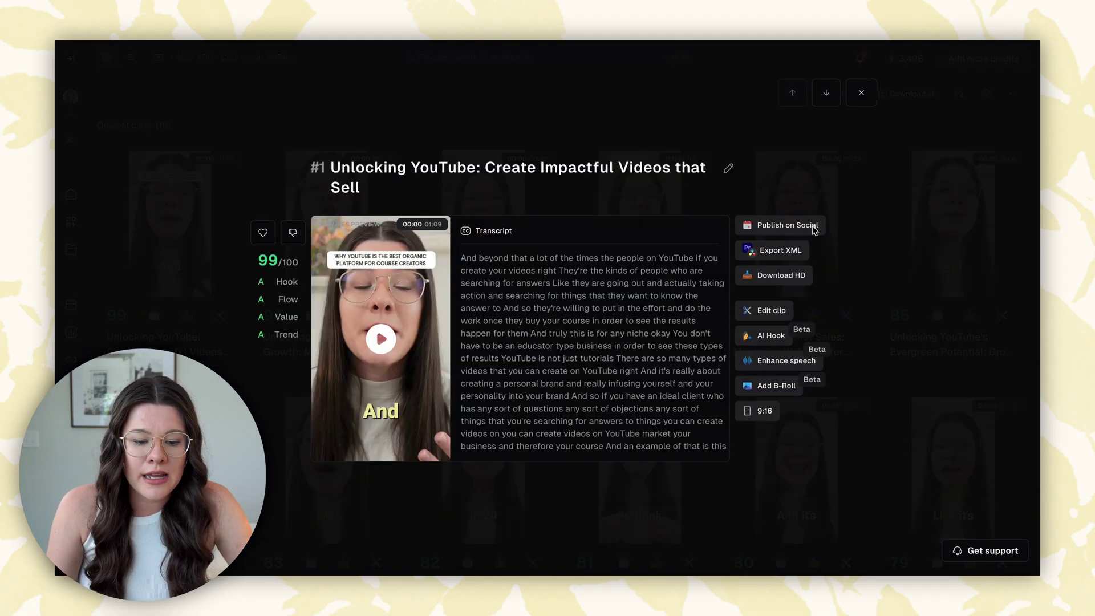
click(769, 315)
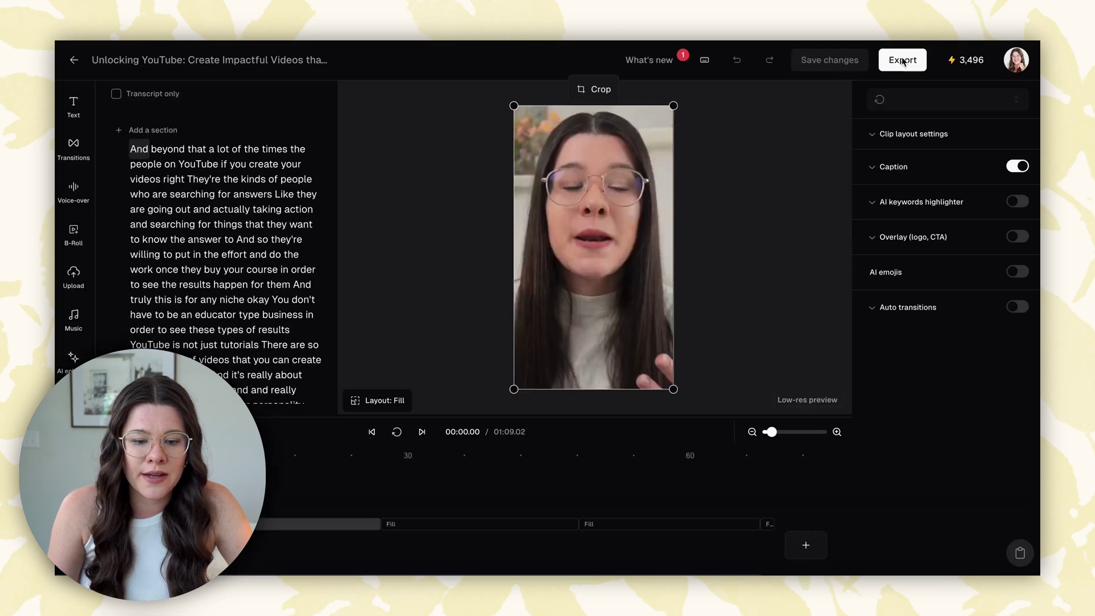
click(903, 60)
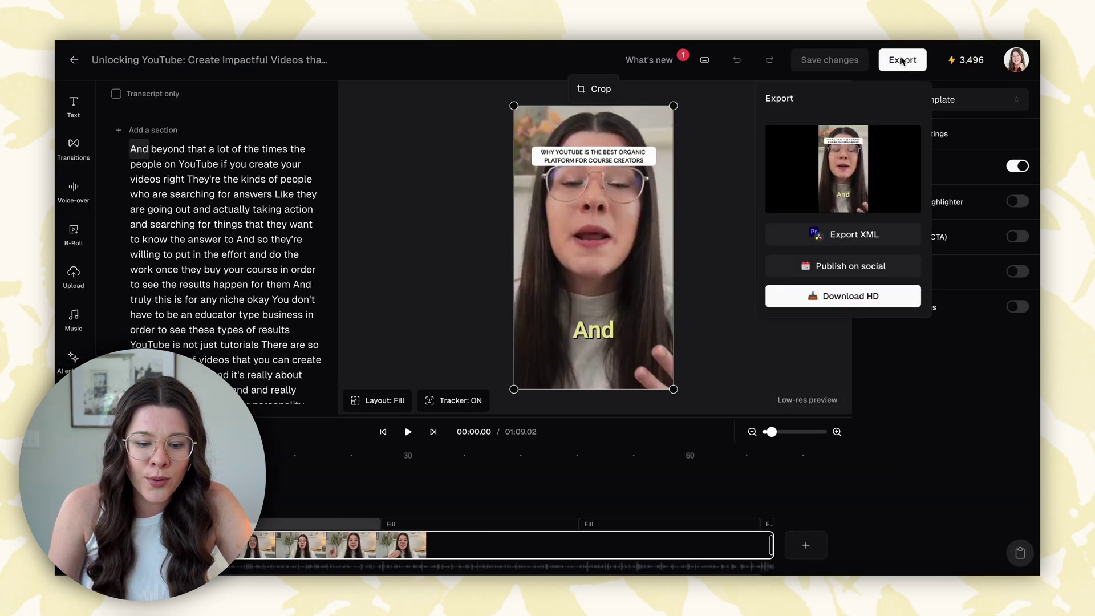
click(850, 296)
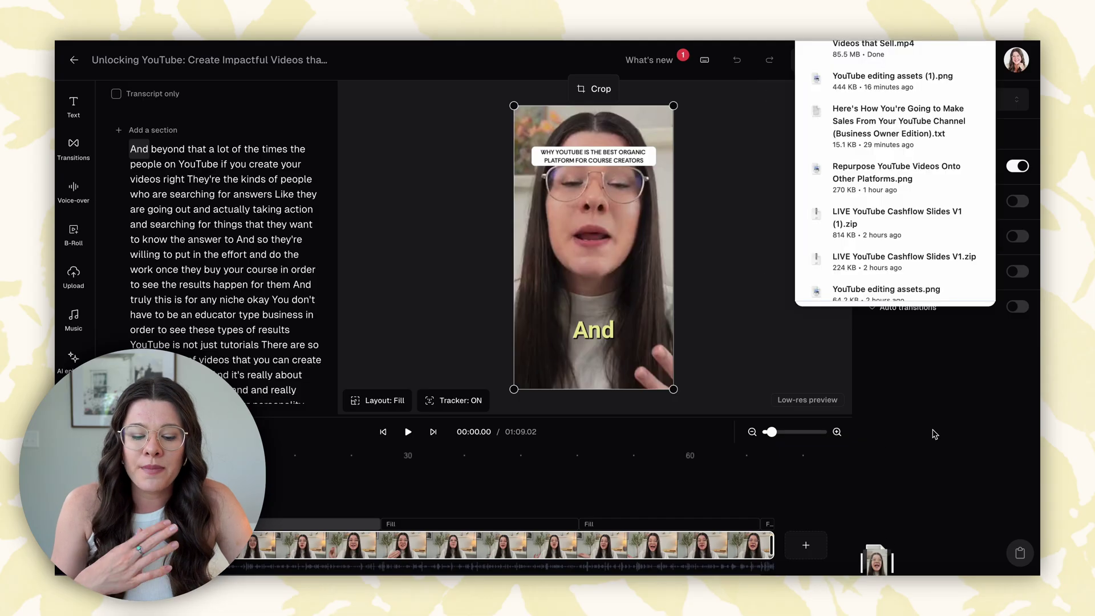
Step: Close the downloads list, return to the project's clip list, and look through the generated clips
click(950, 441)
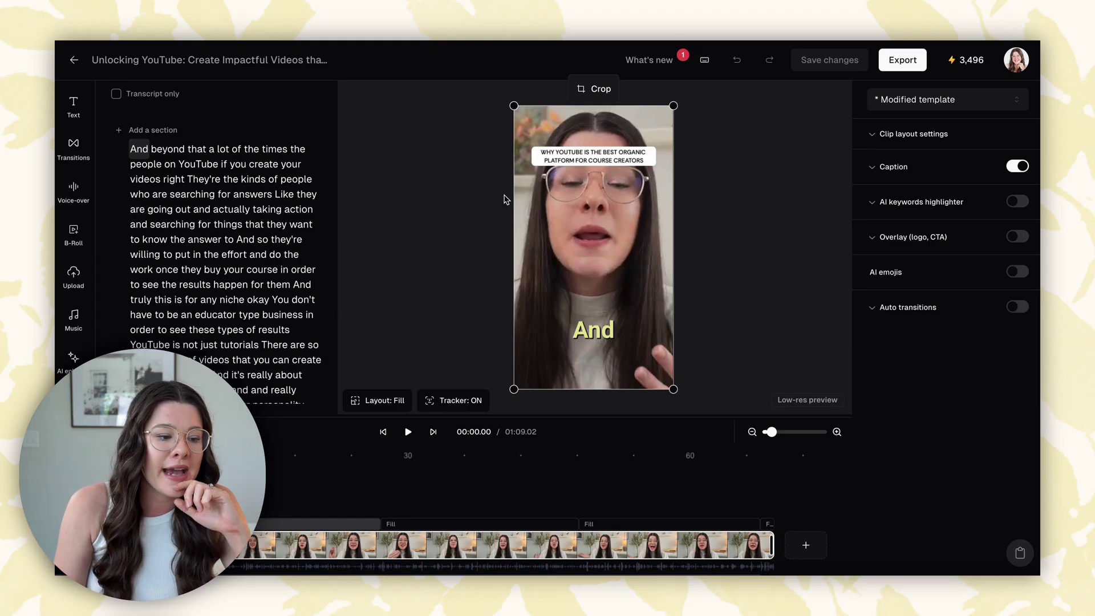
click(74, 60)
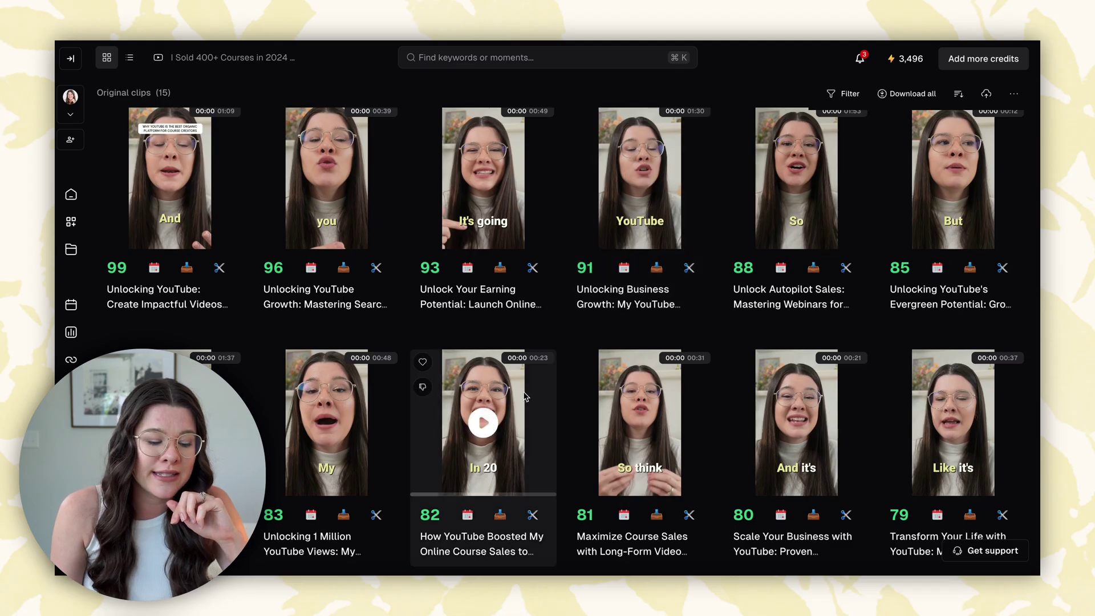
scroll(395, 419, down, 3)
scroll(395, 419, down, 2)
scroll(544, 110, up, 5)
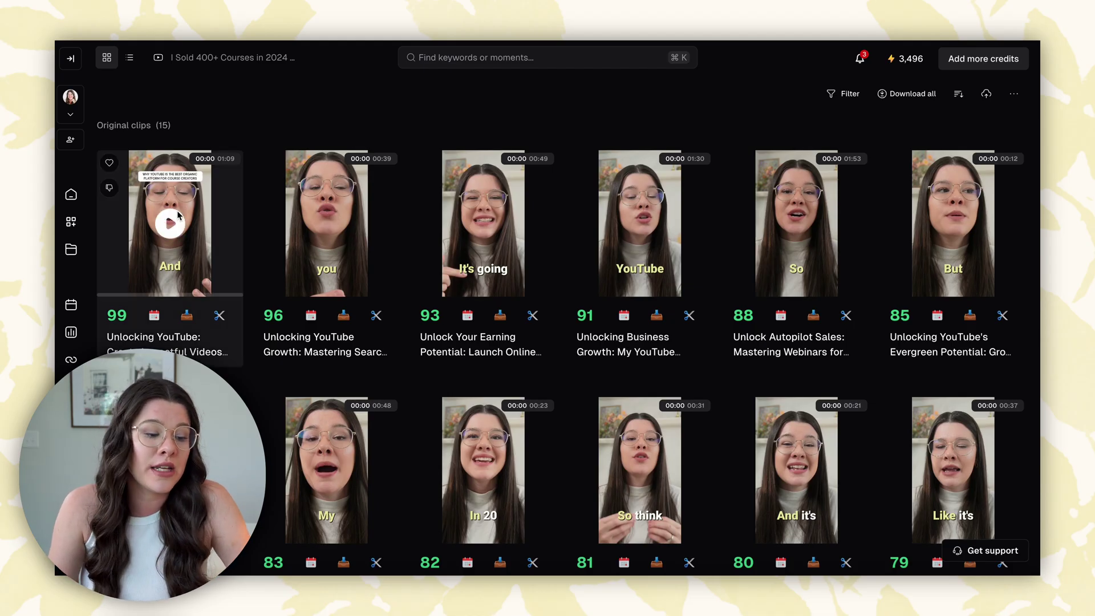
Step: Reopen the clip "Unlocking YouTube: Create Impactful Videos that Sell" in the editor and show the settings of its headline text overlay
click(192, 158)
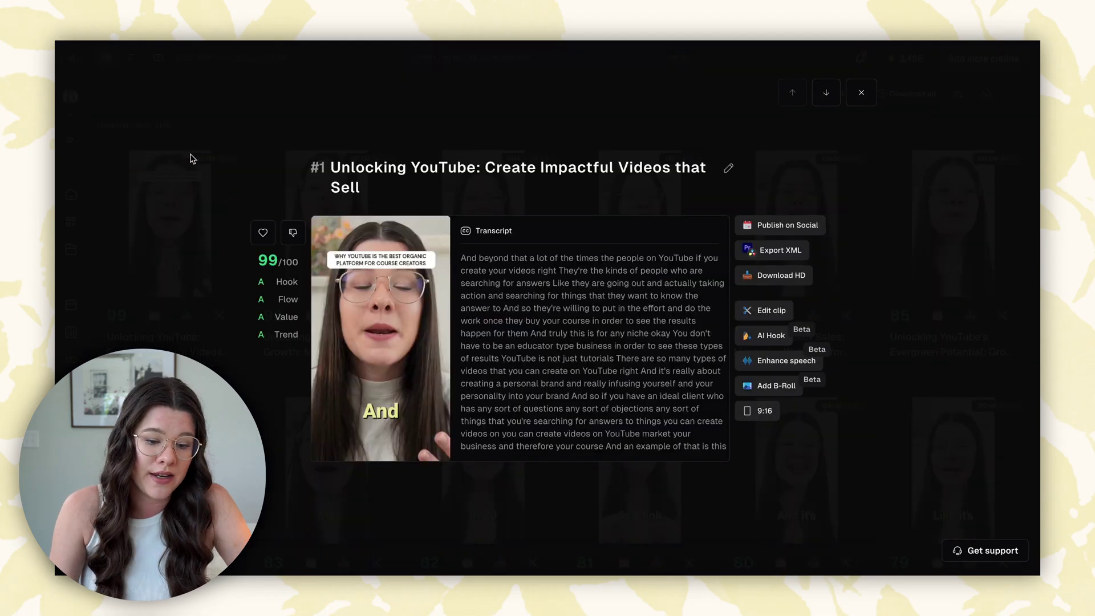
click(759, 312)
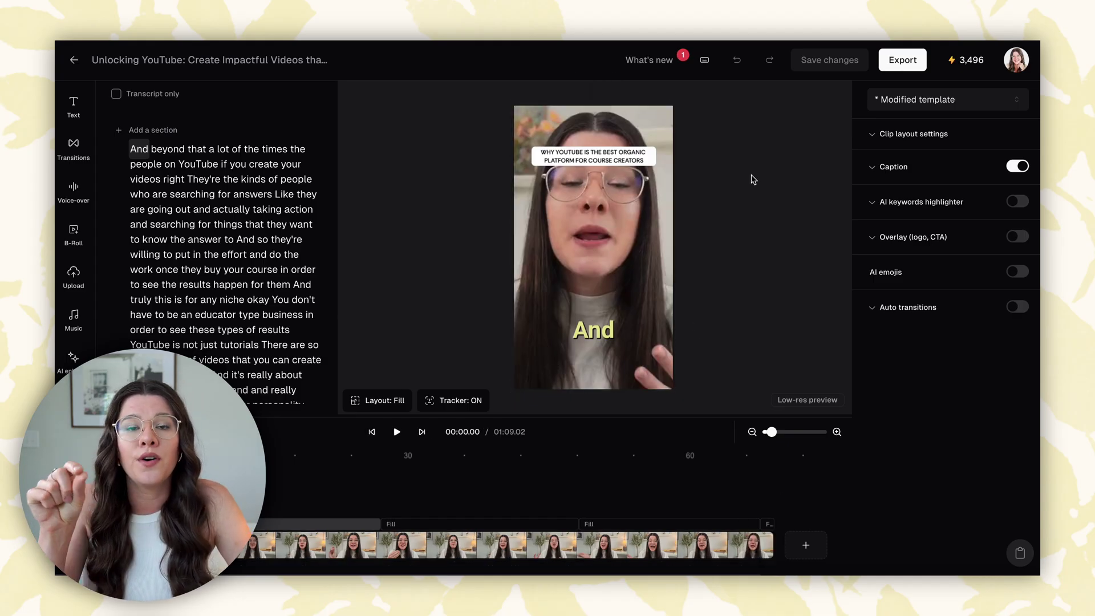
click(594, 155)
click(781, 173)
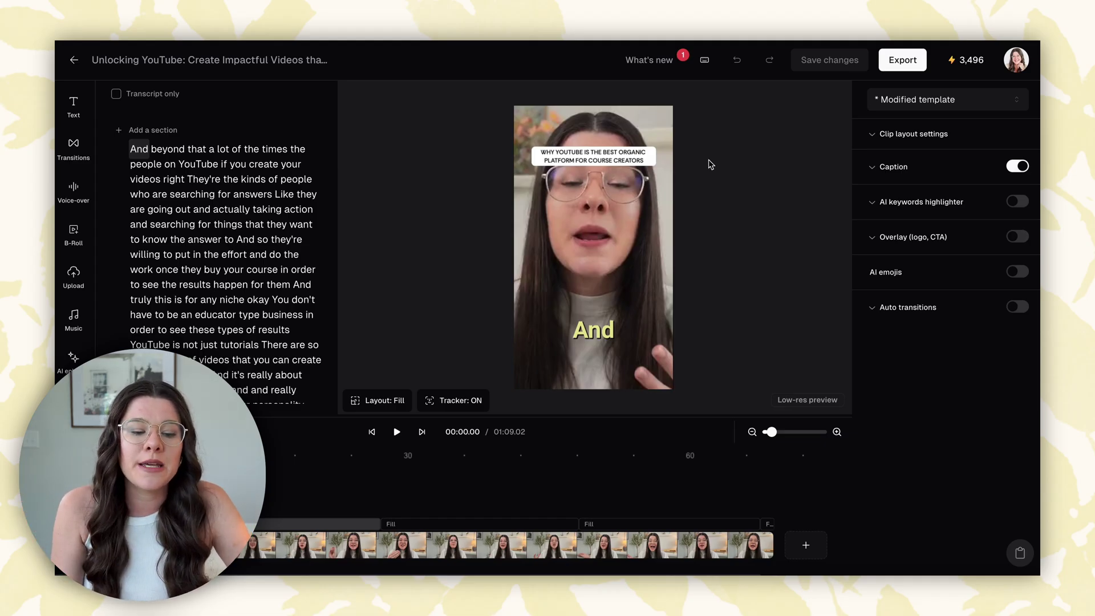
click(615, 159)
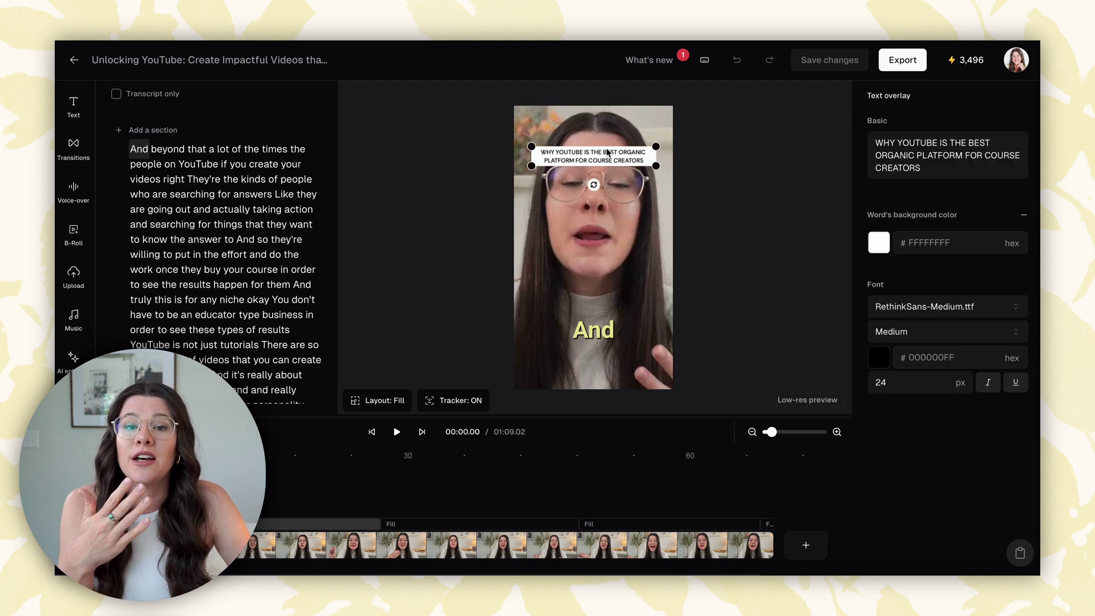